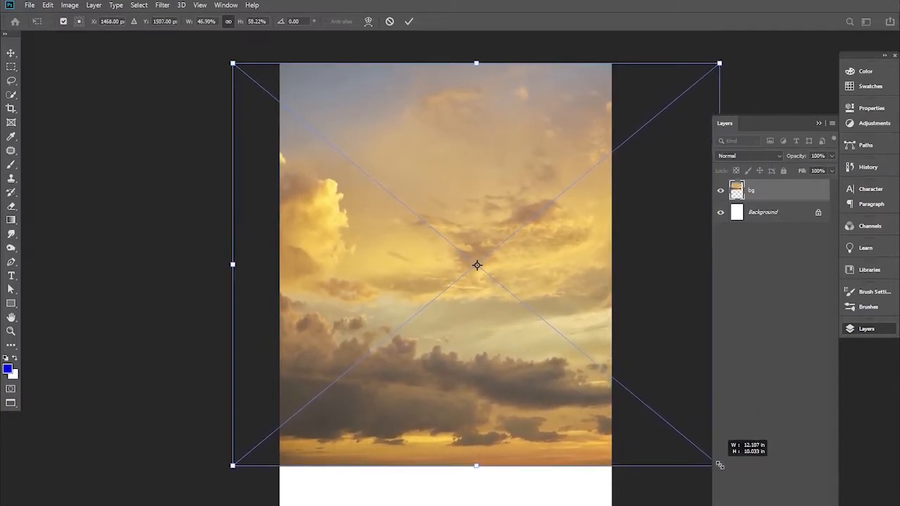
- Centre the enlarged sky image horizontally over the canvas, flush with its upper edge, and apply the transform
drag(623, 386, 590, 381)
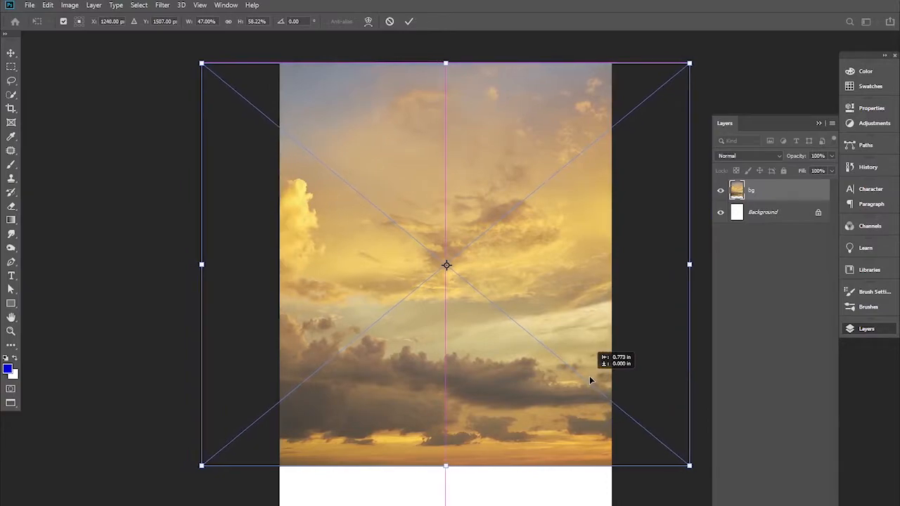
key(Return)
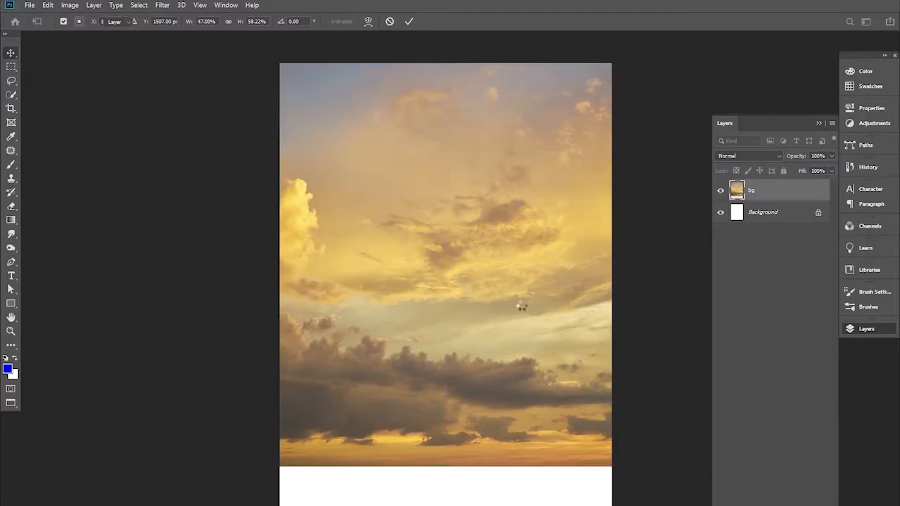
drag(507, 299, 497, 290)
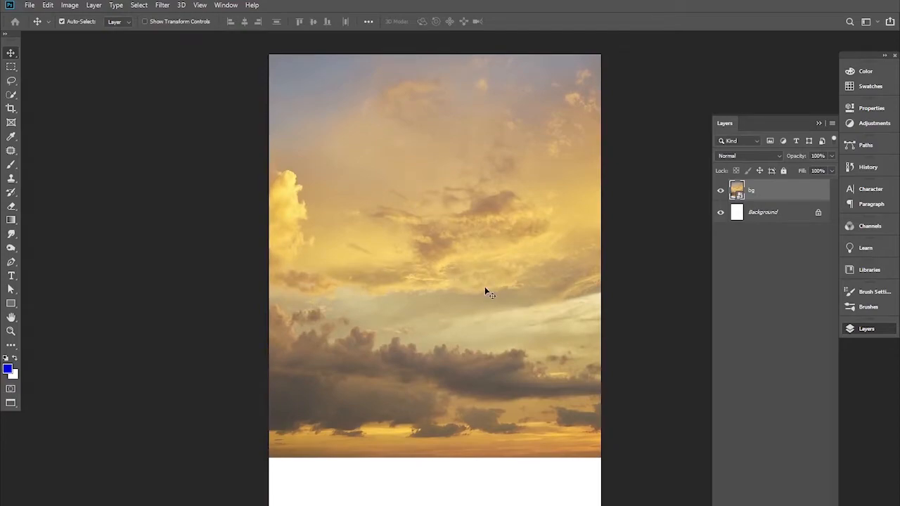
- Add a Solid Color fill layer above Background, using a dark brownish grey sampled from the clouds
click(765, 219)
click(772, 505)
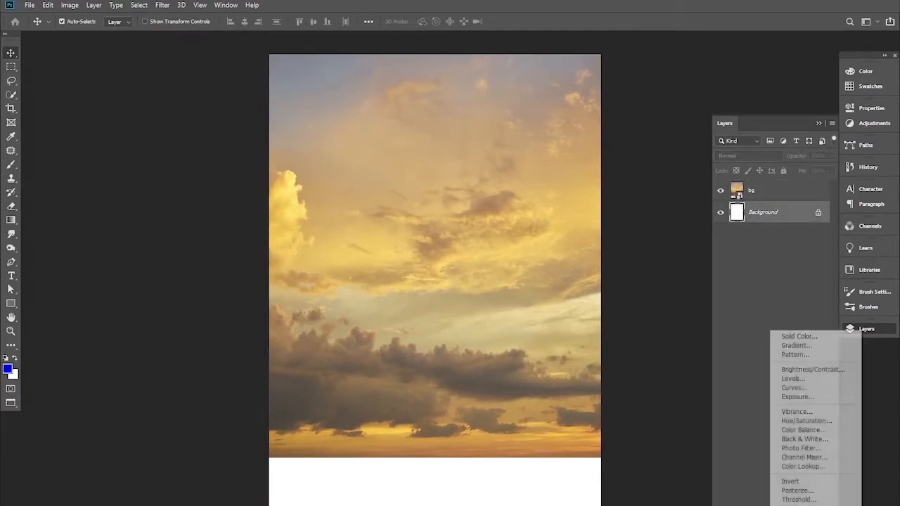
click(790, 339)
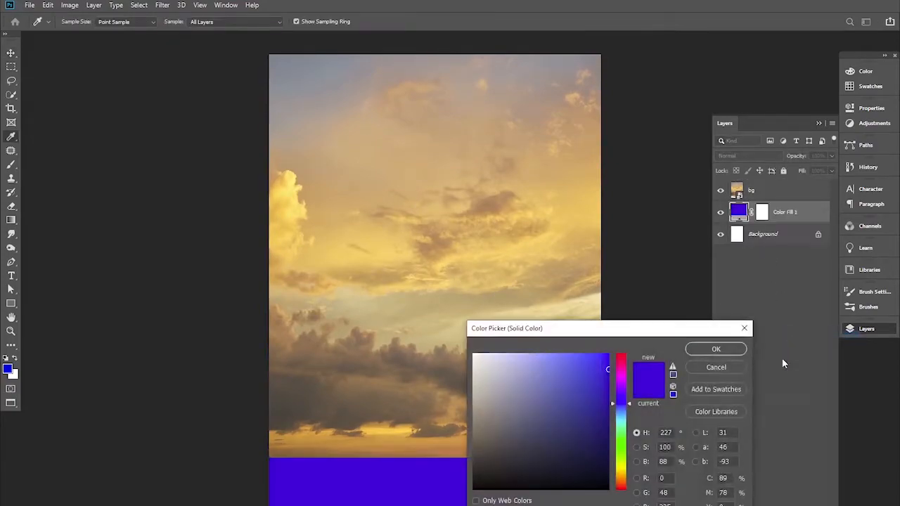
drag(527, 468, 445, 463)
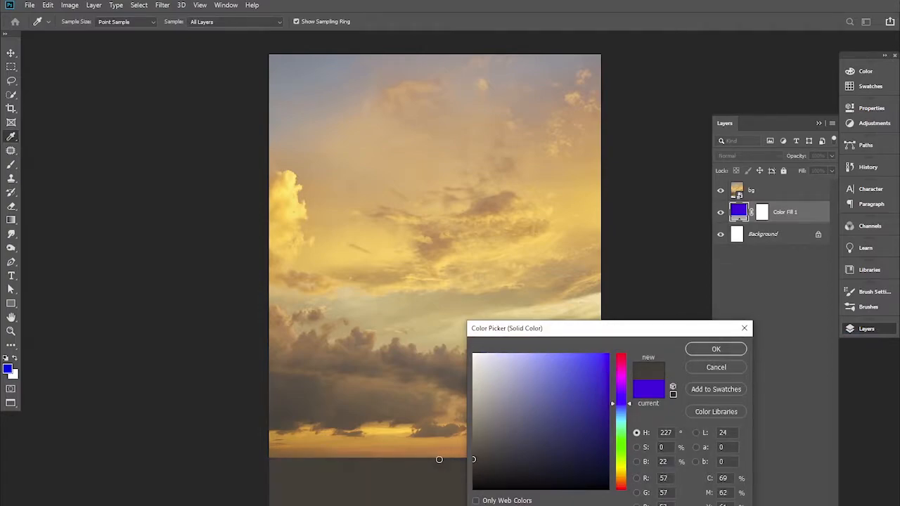
click(285, 420)
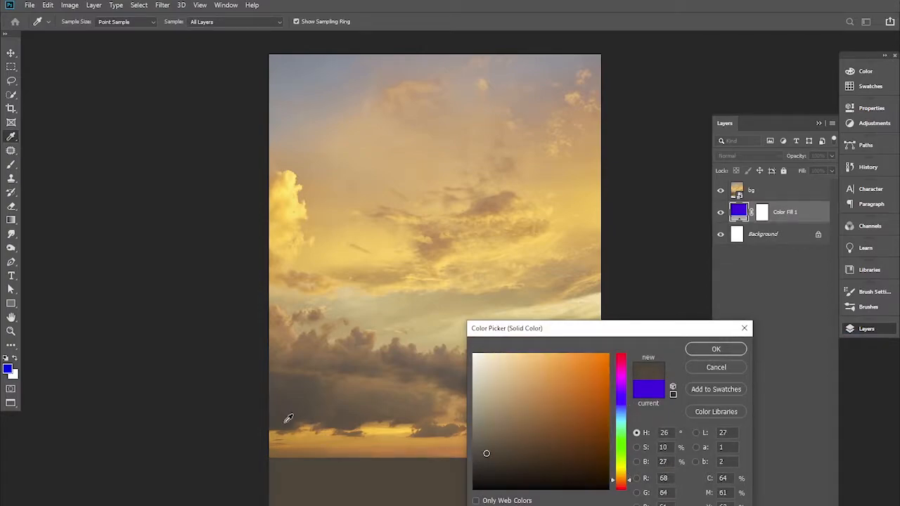
click(716, 349)
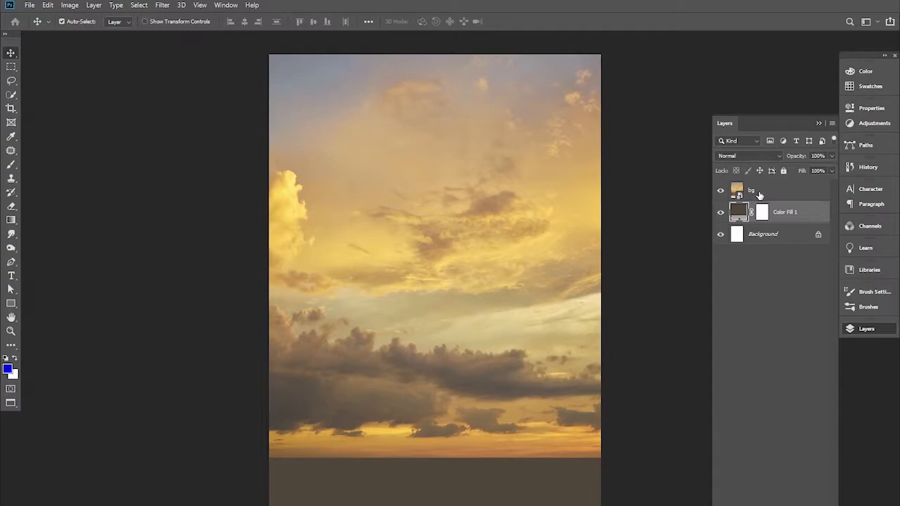
- Add a layer mask to bg and paint black along the sky's lower edge with a 400 px brush at 100% opacity, blending it into the fill
click(760, 194)
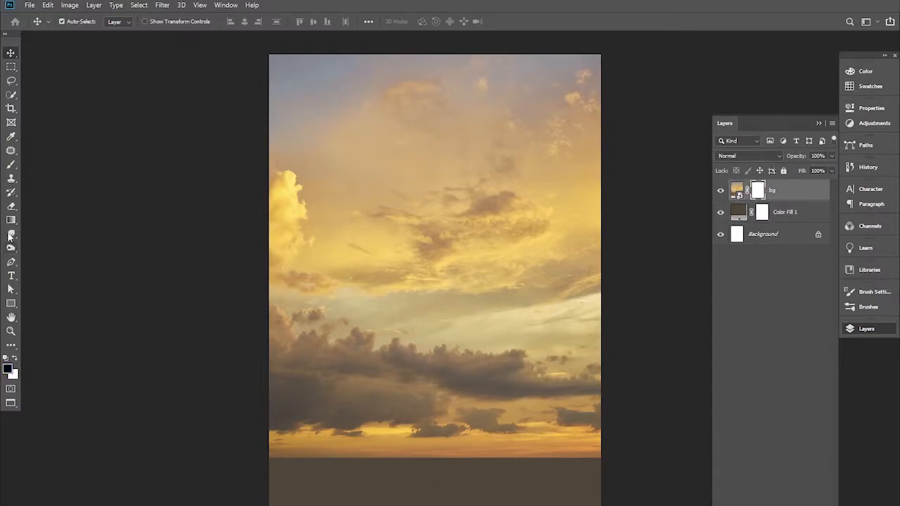
click(11, 166)
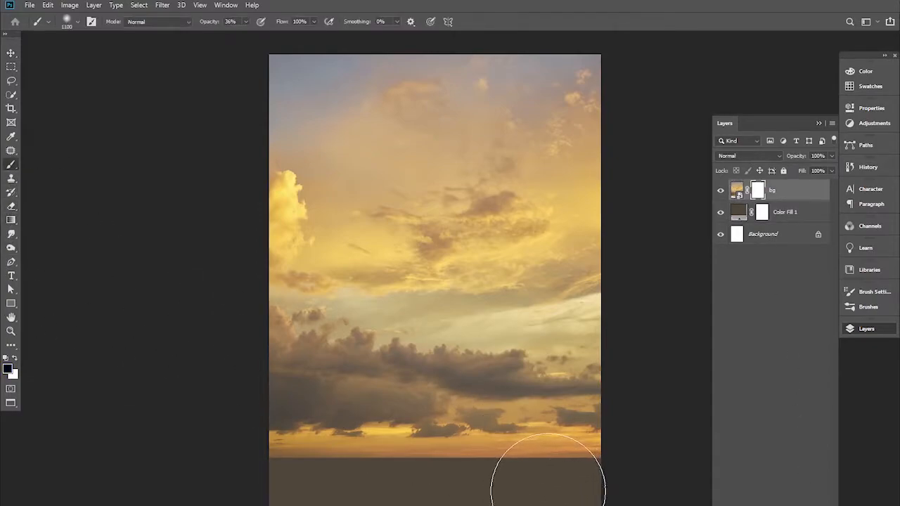
key(bracketleft)
key(bracketleft)
key(bracketleft)
key(bracketleft)
key(bracketleft)
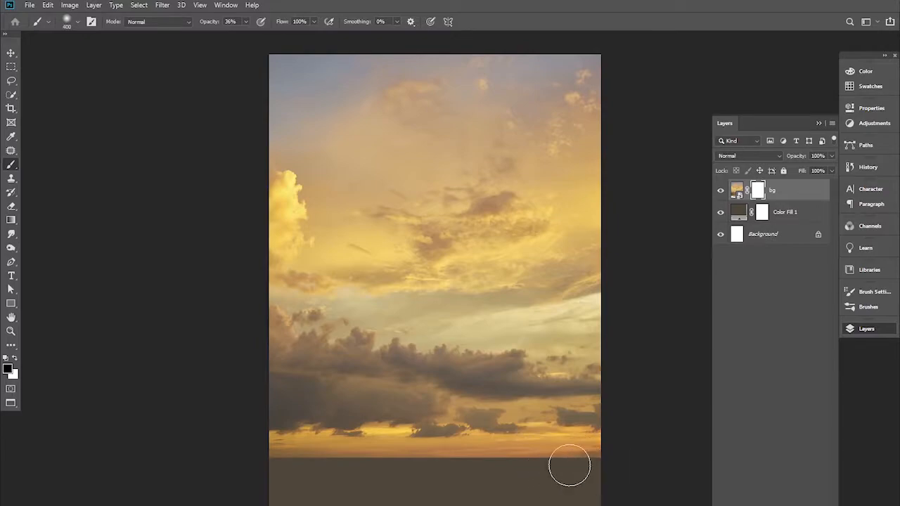
drag(617, 461, 531, 476)
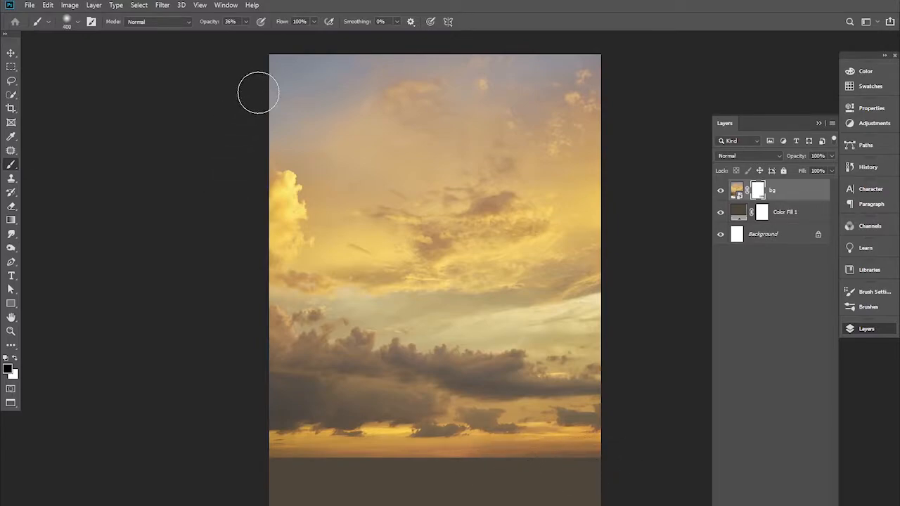
drag(207, 22, 244, 31)
mouse_move(597, 477)
mouse_down()
mouse_move(259, 472)
mouse_move(678, 469)
mouse_up()
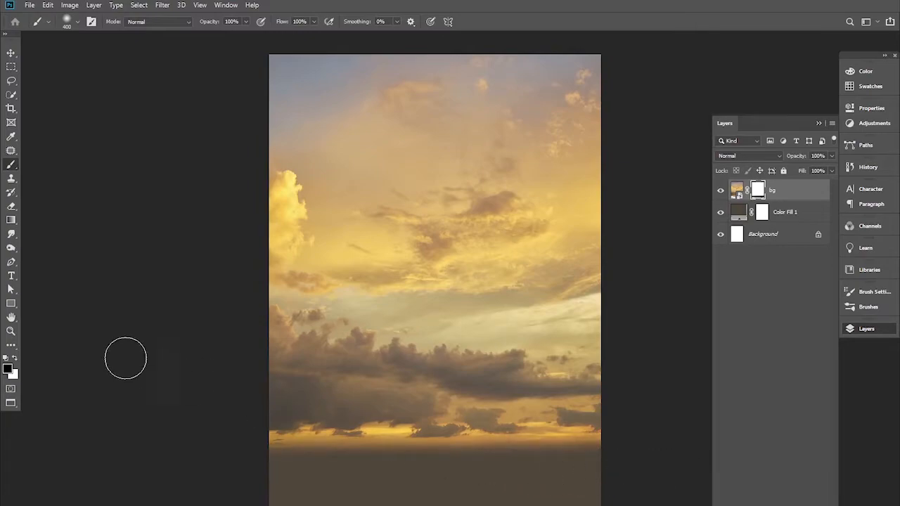
click(10, 53)
- Switch to the couple cutout document and convert its masked Layer 0 to a smart object
drag(173, 219, 171, 220)
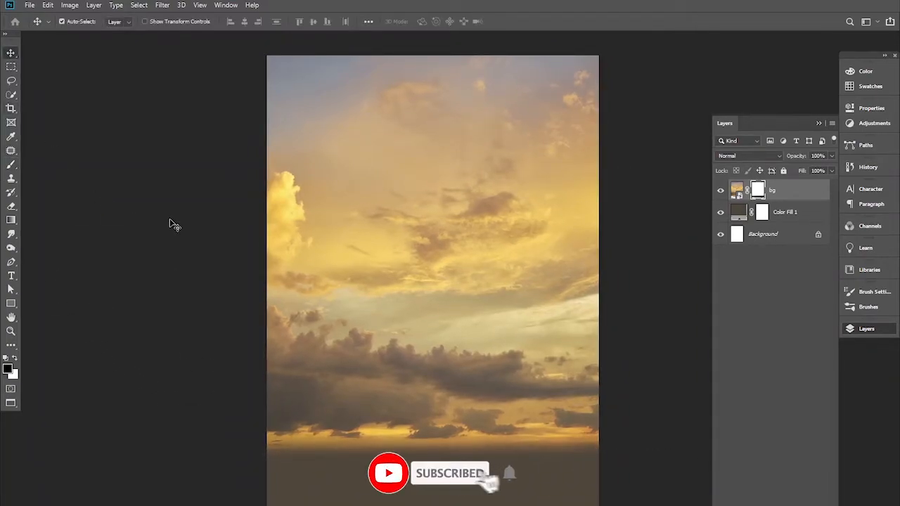
click(175, 224)
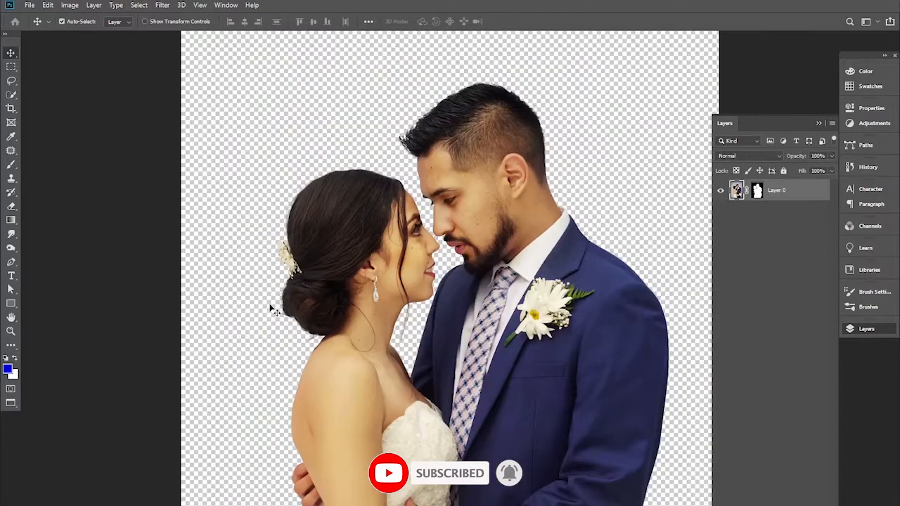
mouse_move(522, 320)
mouse_down()
mouse_move(517, 295)
mouse_move(509, 308)
mouse_up()
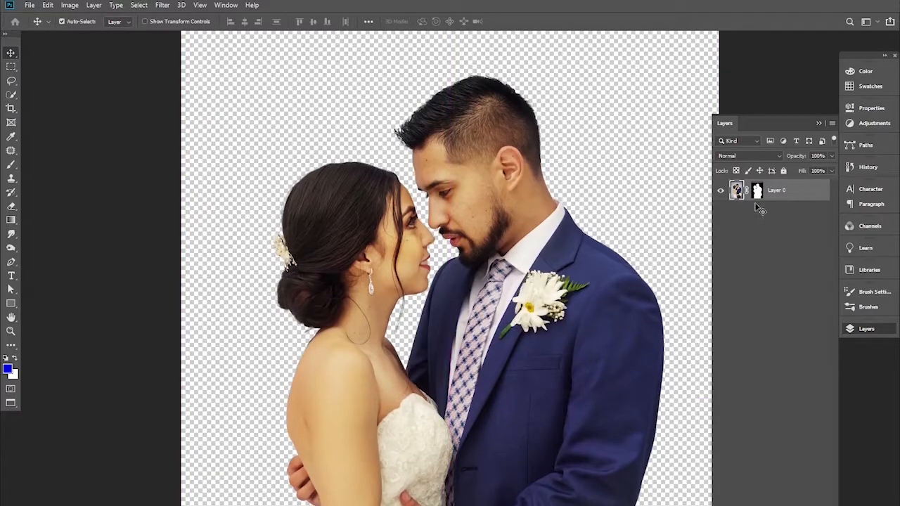
right_click(789, 202)
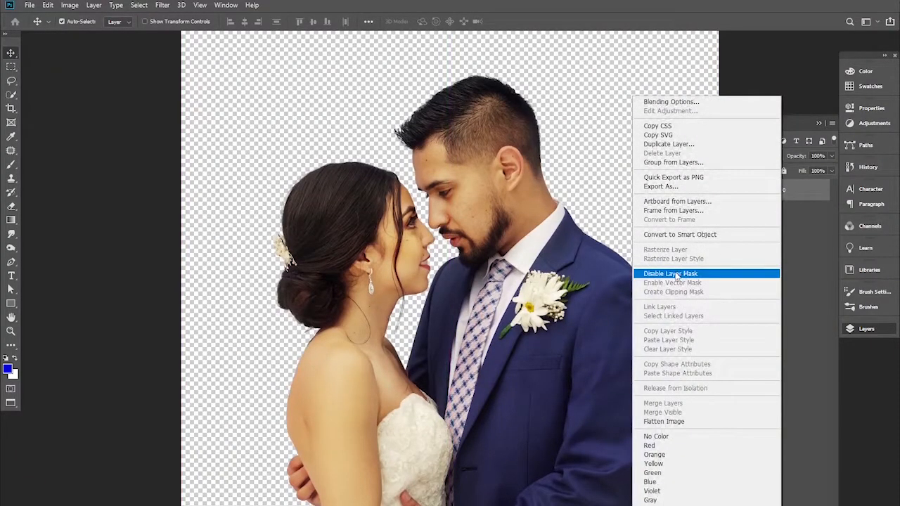
click(685, 235)
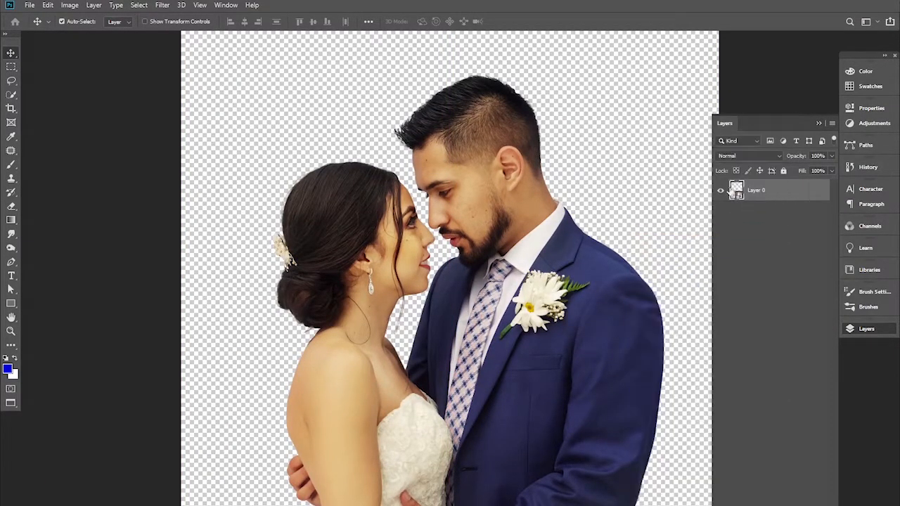
- Copy the couple cutout into the sky poster document as a new layer above bg
click(721, 192)
click(720, 192)
drag(513, 297, 502, 274)
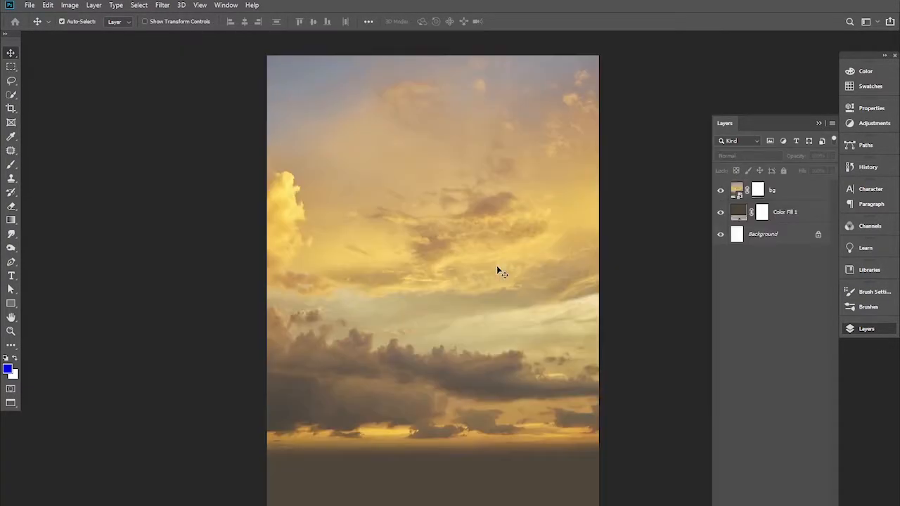
key(ctrl+v)
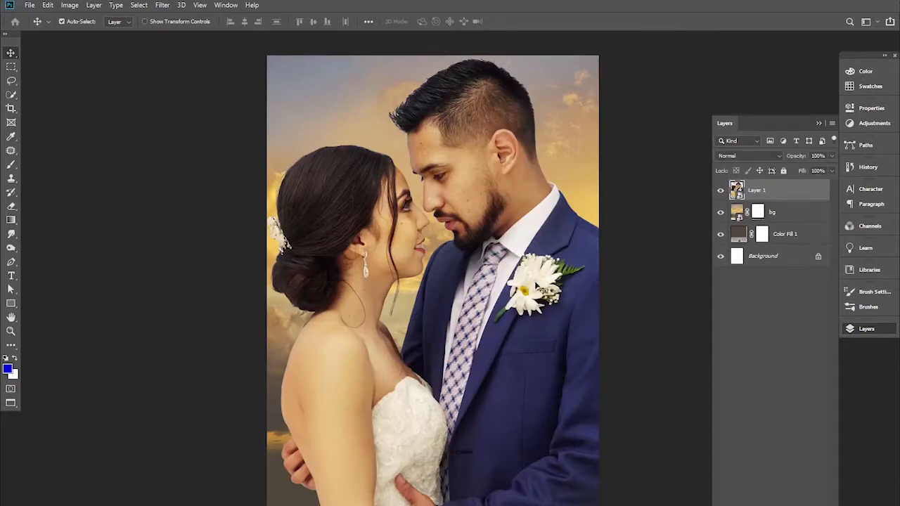
- Scale the couple layer down proportionally and move it up to the middle of the canvas
key(ctrl+t)
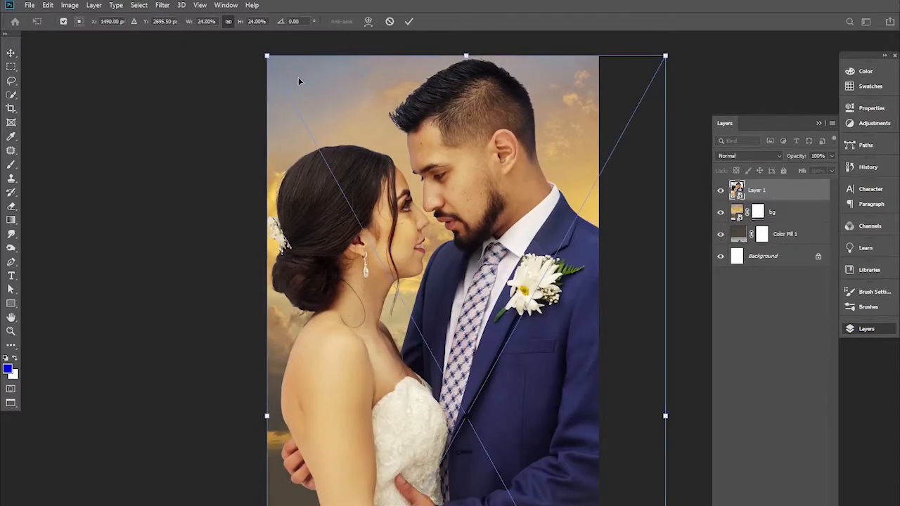
drag(187, 26, 185, 24)
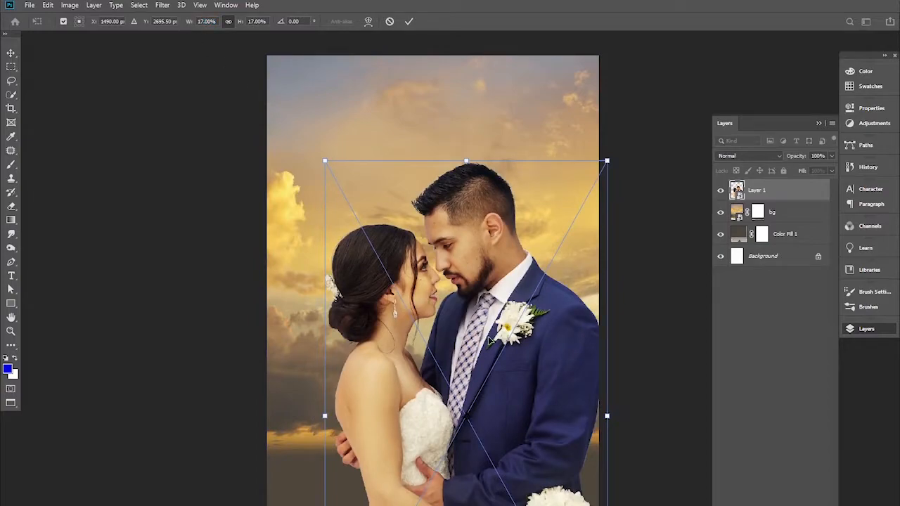
drag(488, 381, 460, 327)
drag(187, 22, 185, 22)
drag(444, 328, 438, 296)
key(Return)
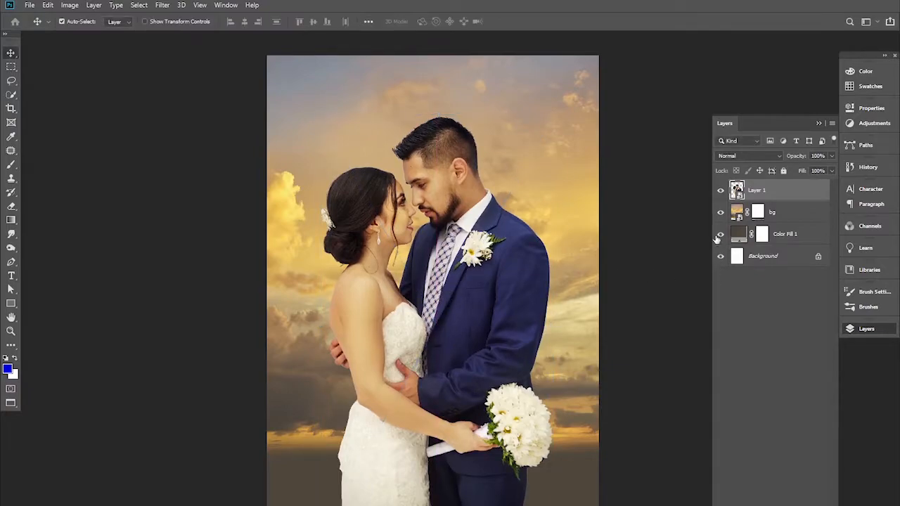
- Add an empty layer above the couple and set the Gradient tool to the blue Color to Transparent preset
key(ctrl+shift+alt+n)
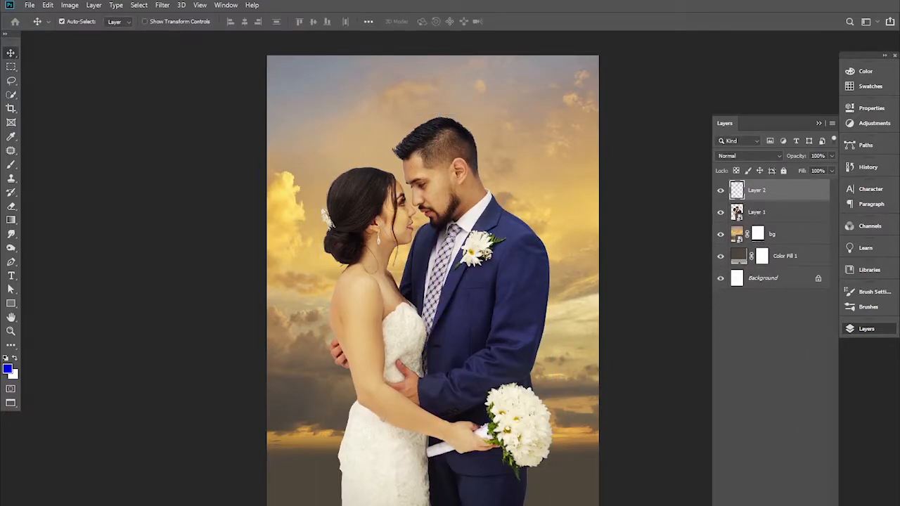
click(10, 220)
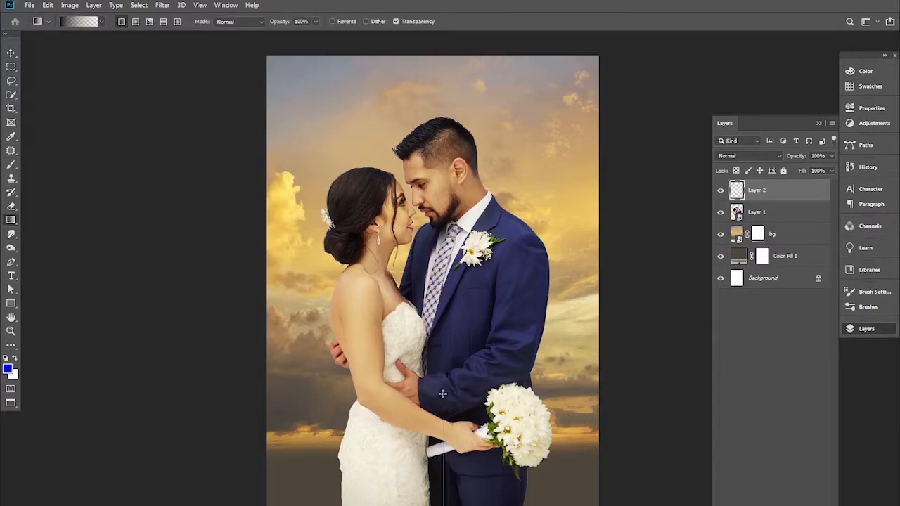
drag(436, 342, 438, 503)
key(ctrl+z)
click(72, 23)
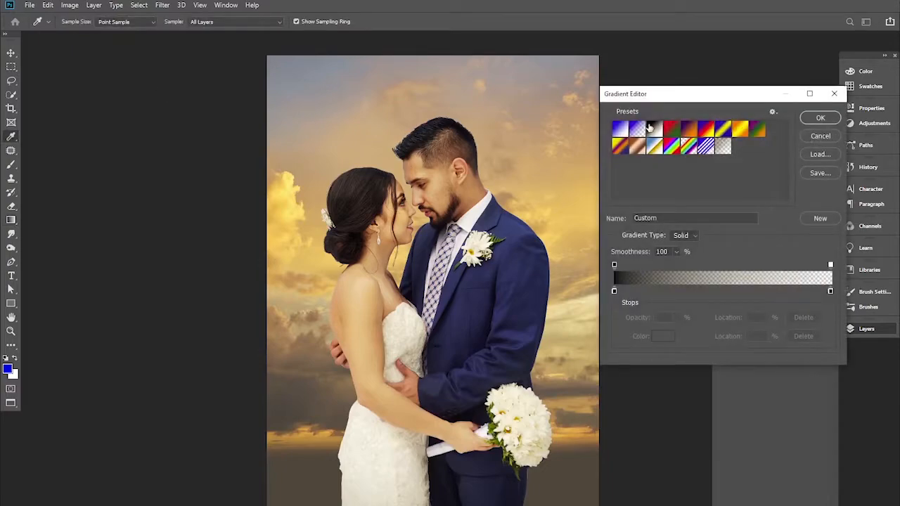
click(637, 129)
click(821, 119)
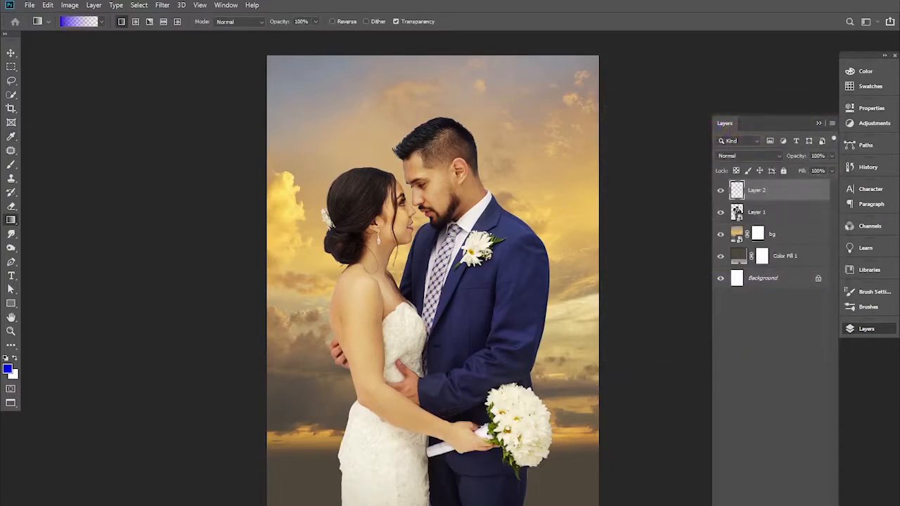
- Draw three overlapping blue-to-transparent gradients on Layer 2, rising from the lower part of the poster to the couple's chests
drag(436, 502, 435, 385)
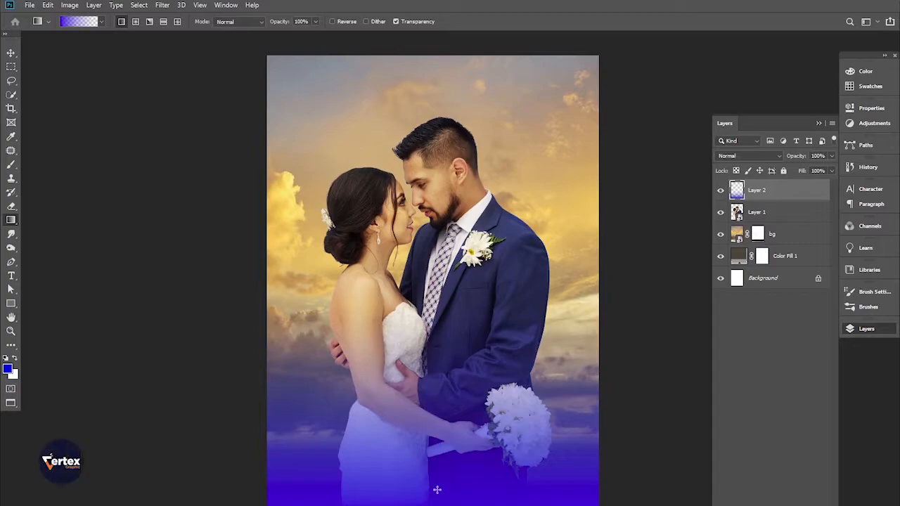
drag(443, 503, 442, 336)
drag(448, 503, 454, 300)
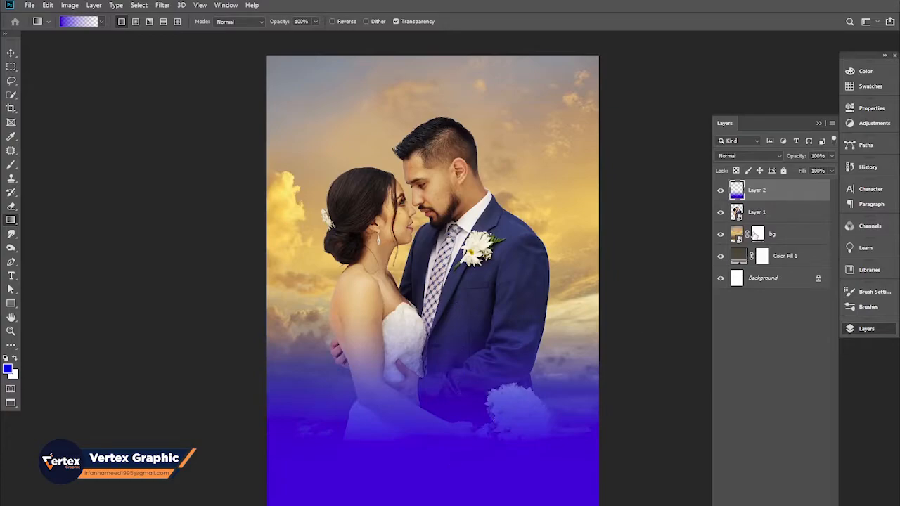
- Shrink the blue gradient on Layer 2 vertically by lowering its upper edge to about the bride's waist
key(ctrl+t)
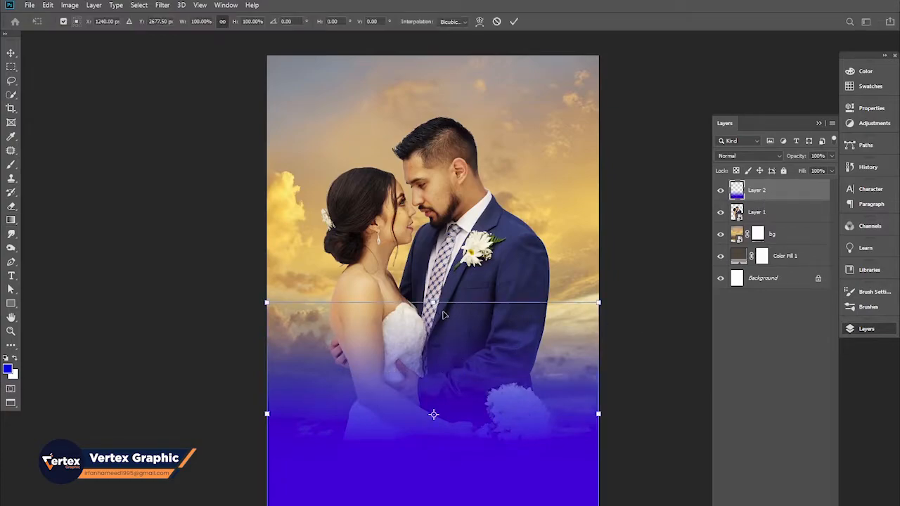
drag(433, 302, 432, 342)
key(Return)
key(g)
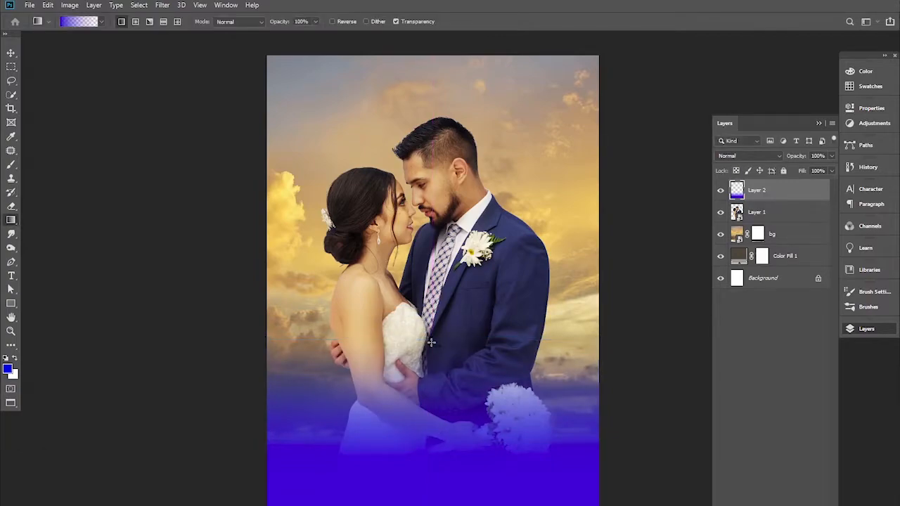
- Add a Gradient fill layer above Layer 2 and set the gradient's starting colour stop to pale yellow, H 54, S 35, B 100
click(10, 53)
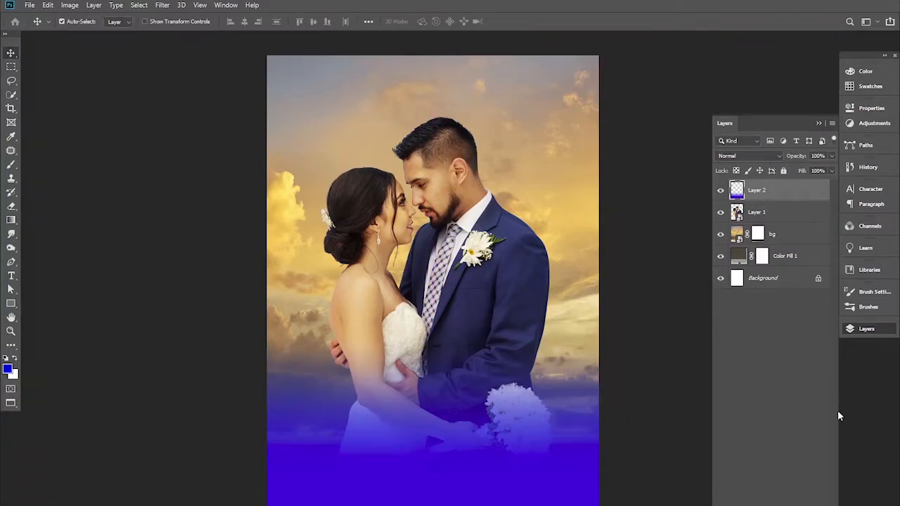
click(774, 503)
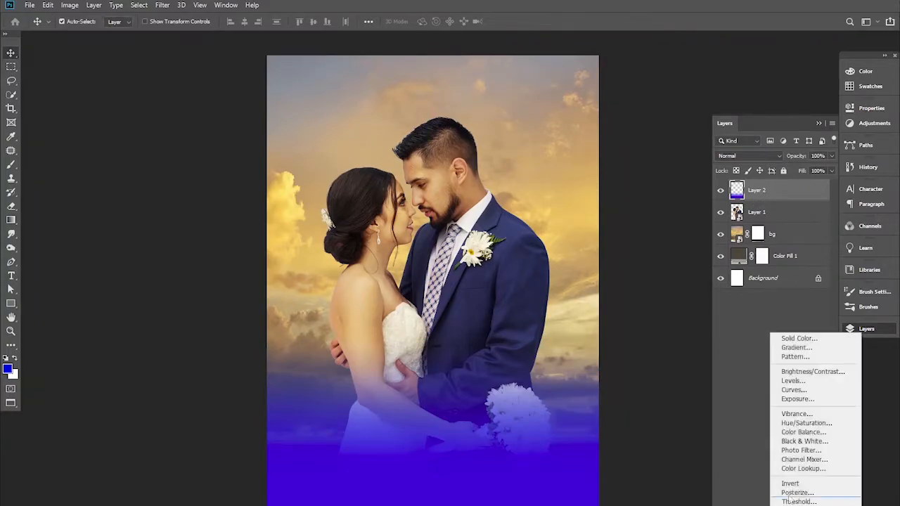
click(798, 342)
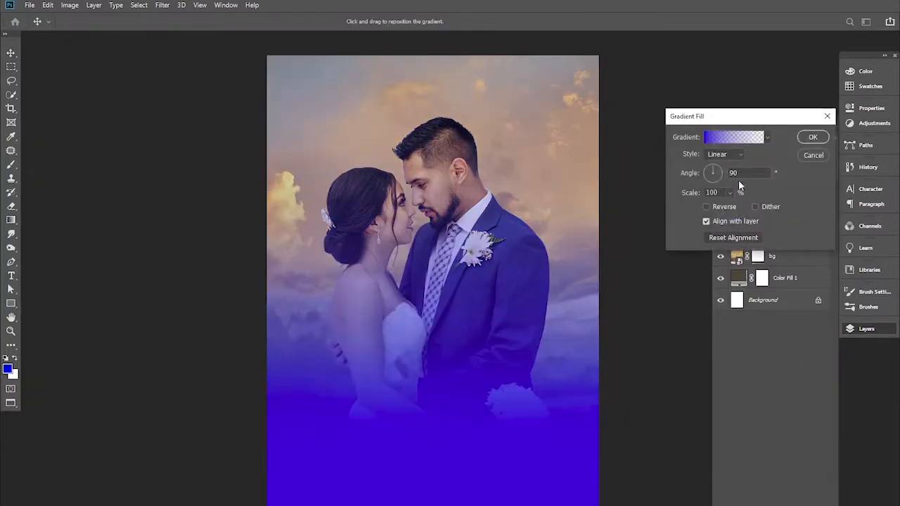
click(733, 141)
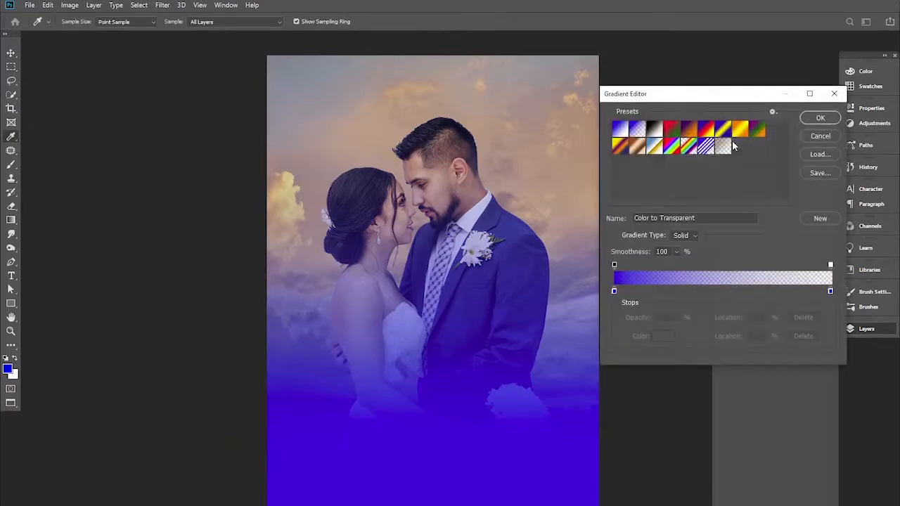
double_click(614, 292)
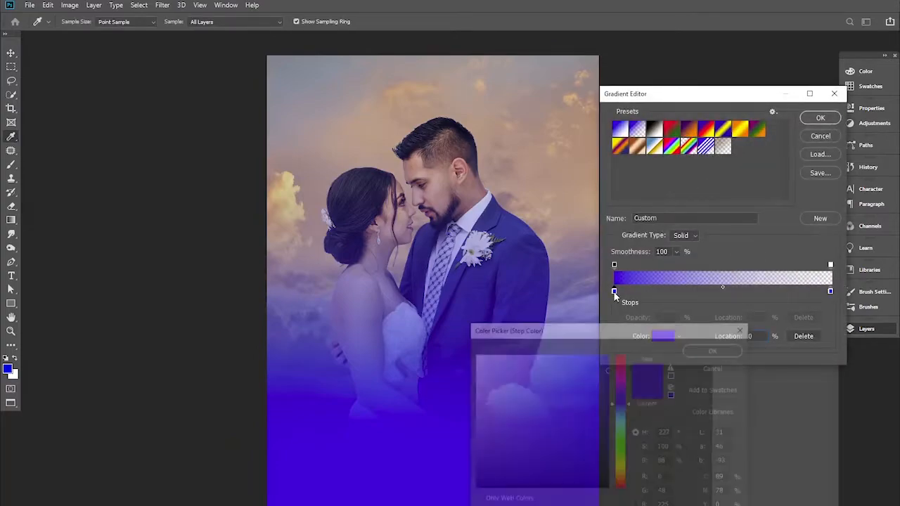
click(622, 469)
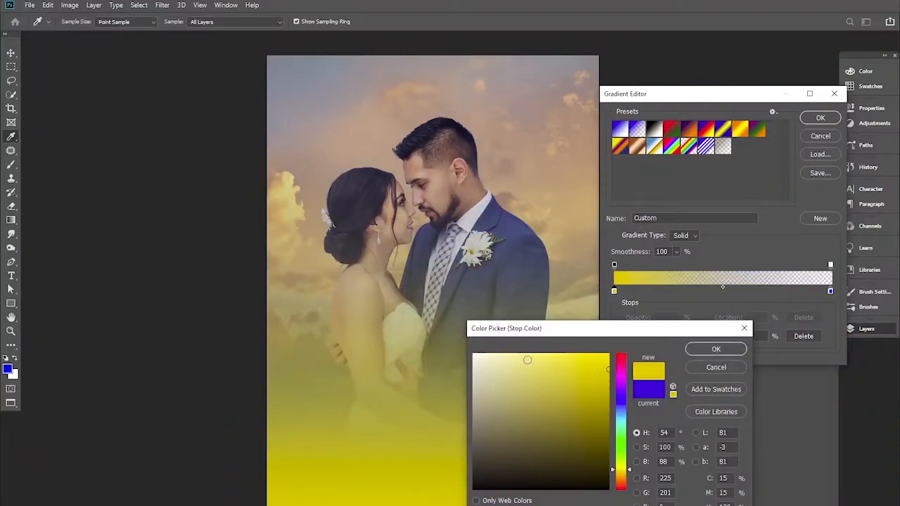
drag(528, 363, 522, 343)
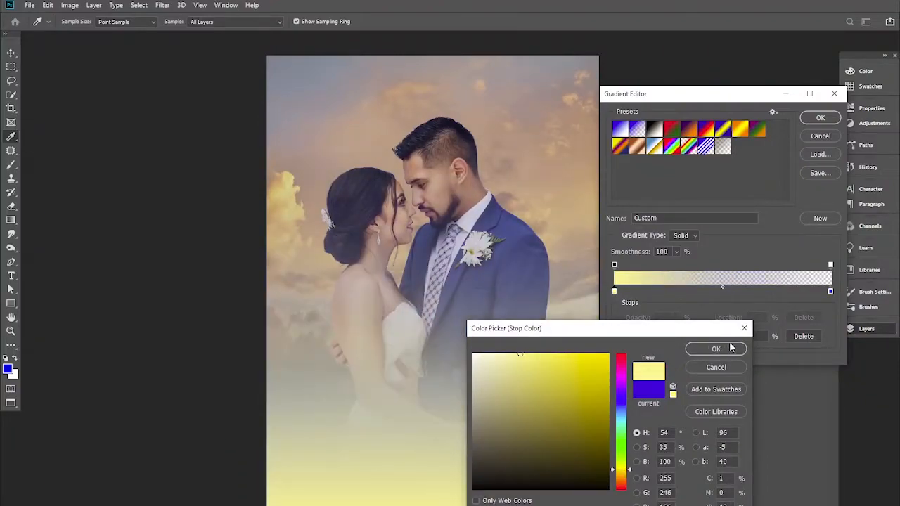
click(716, 349)
- Set the end colour stop of the fill gradient to white and accept the edited gradient
double_click(830, 291)
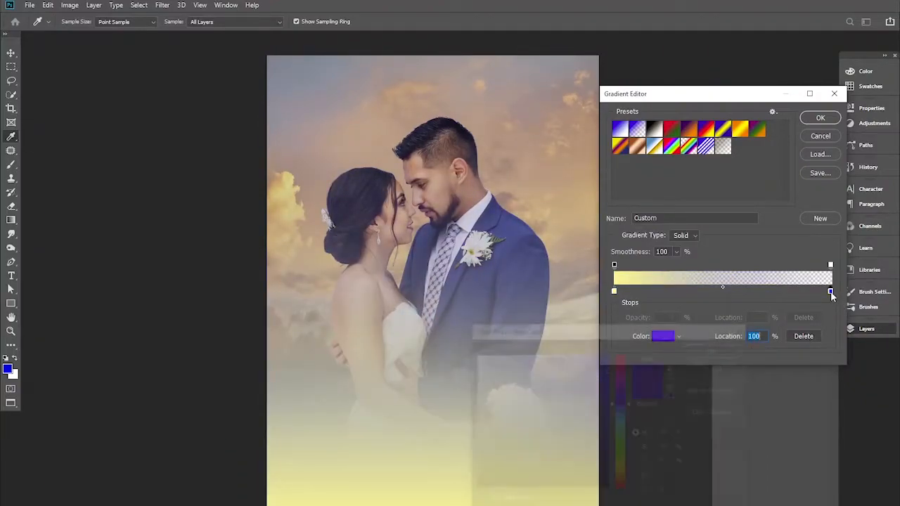
drag(486, 432, 474, 353)
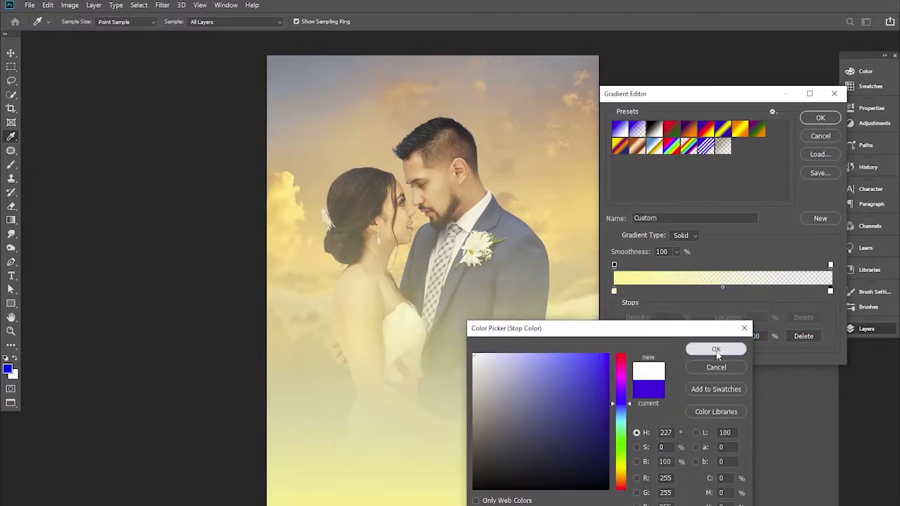
click(715, 350)
click(820, 119)
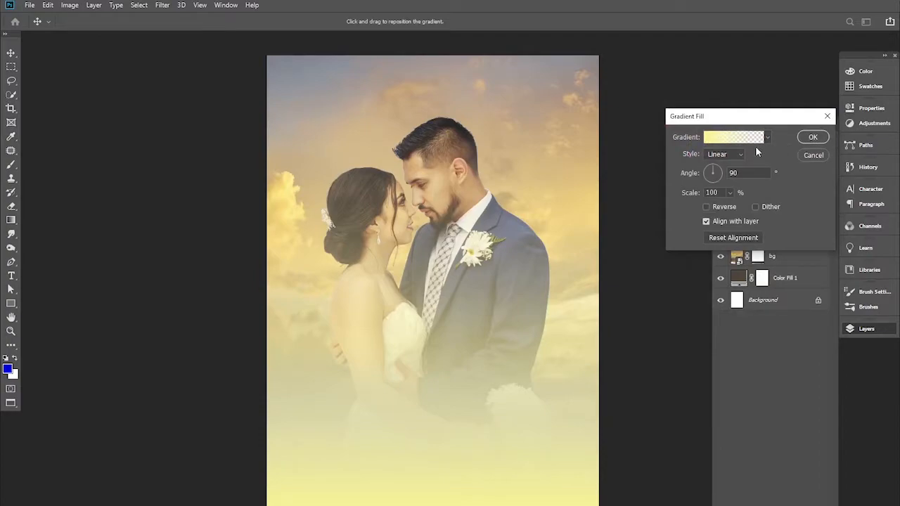
- Change the gradient fill's style to Radial and apply the fill layer
click(736, 152)
click(728, 173)
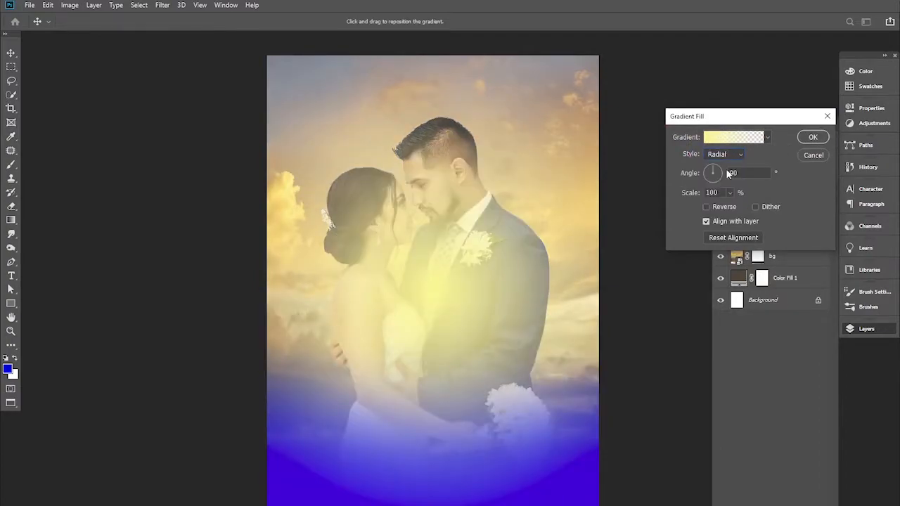
click(814, 138)
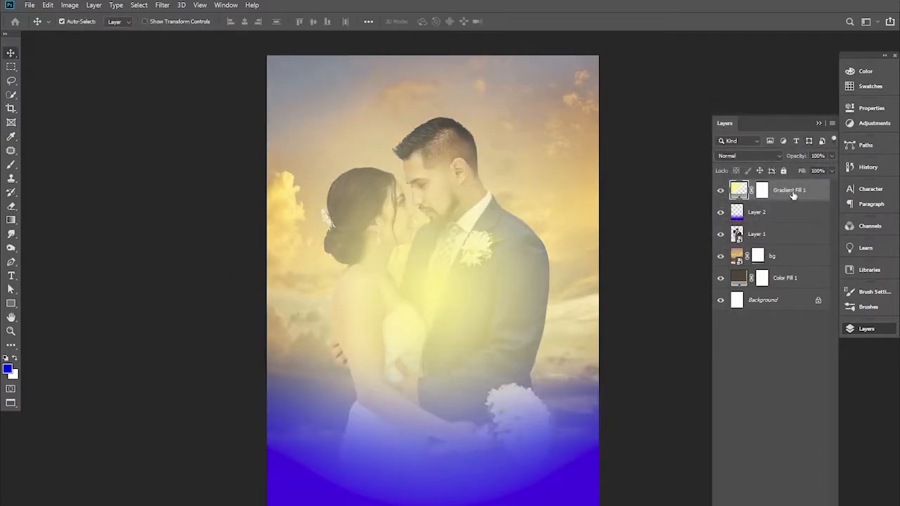
- Move Gradient Fill 1 below the couple layer and set its blend mode to Linear Dodge (Add)
drag(794, 191, 782, 244)
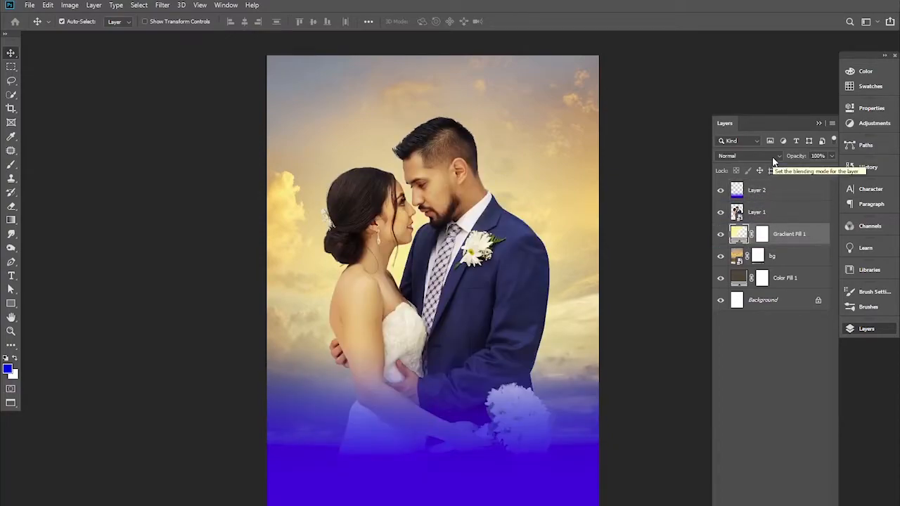
click(773, 159)
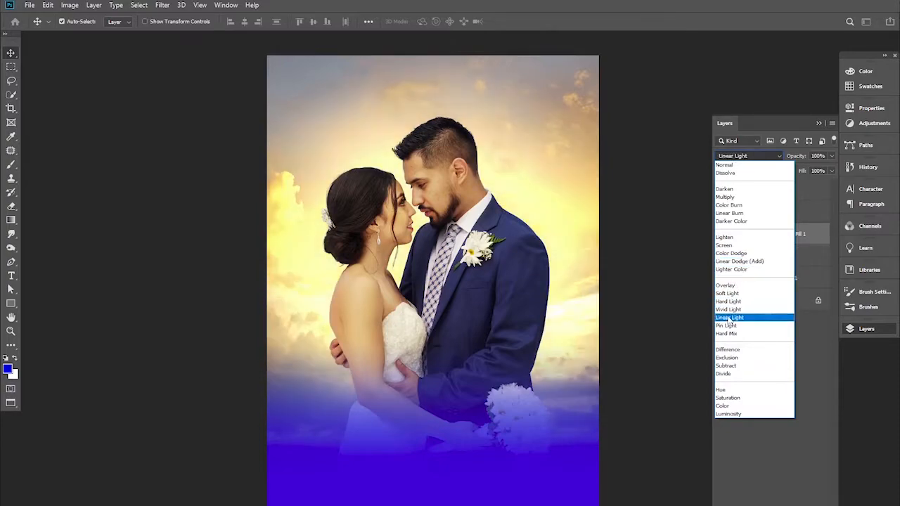
click(731, 261)
- Lower the opacity of Gradient Fill 1 to 79%
drag(560, 264, 555, 268)
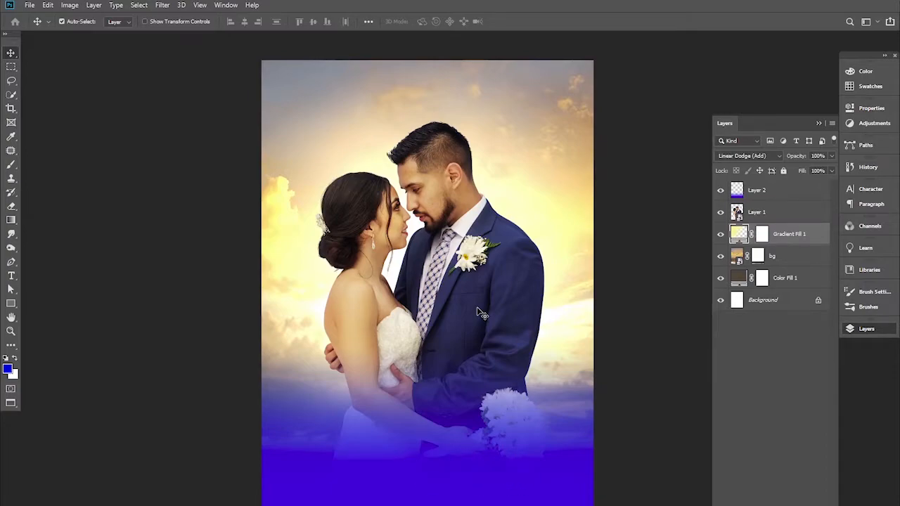
key(7)
key(9)
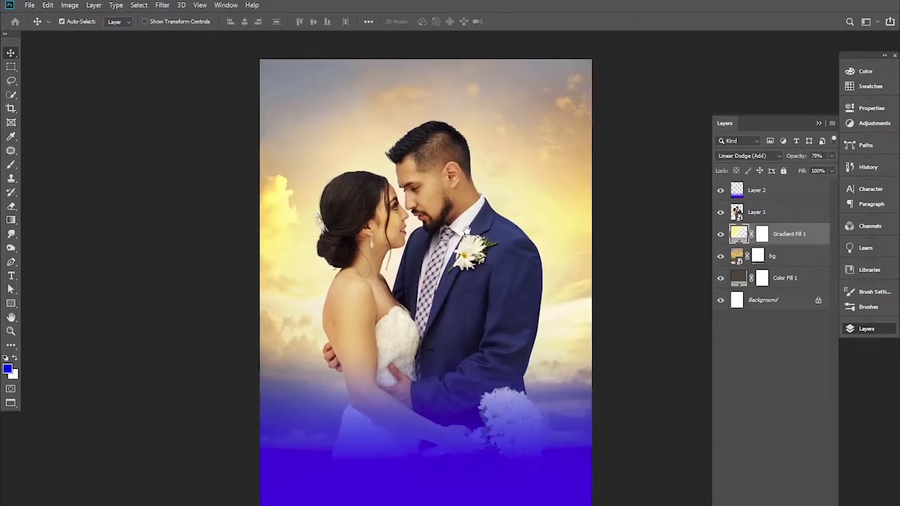
drag(467, 230, 464, 230)
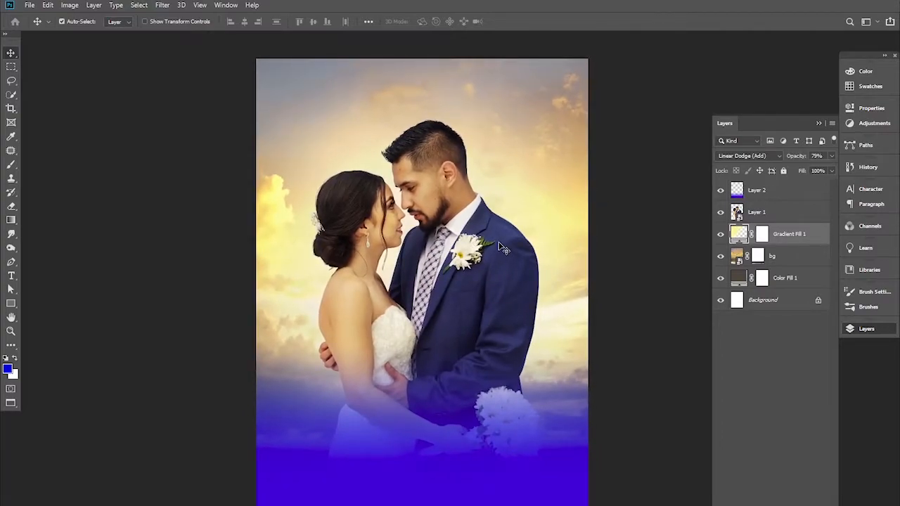
- Try to free-transform the Gradient Fill 1 layer
key(ctrl+t)
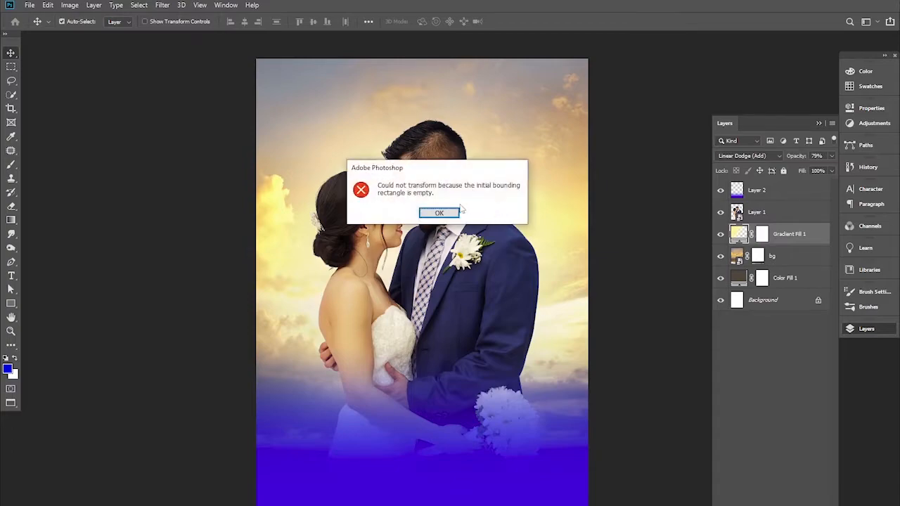
click(448, 213)
scroll(455, 214, down, 1)
scroll(456, 214, up, 1)
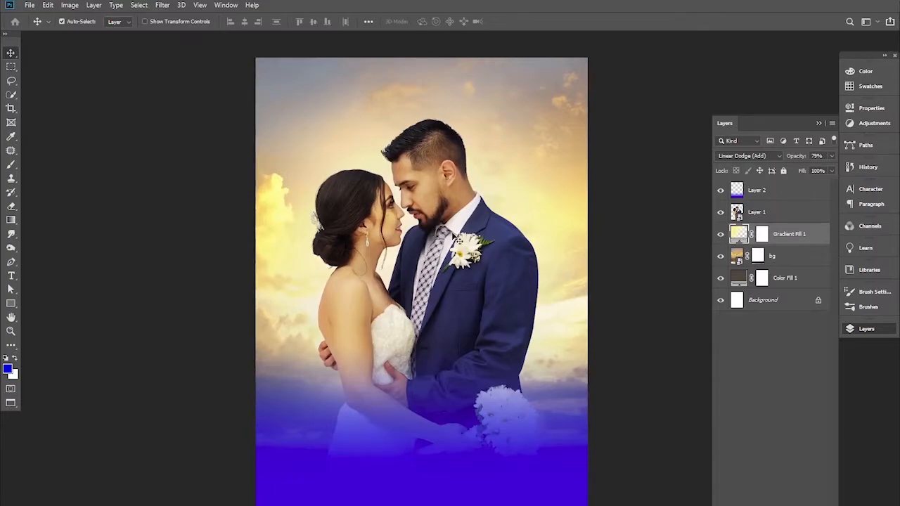
- Add an Inner Shadow effect to the couple on Layer 1, coloured with a pale yellow sampled from the sky beside the bride
click(445, 197)
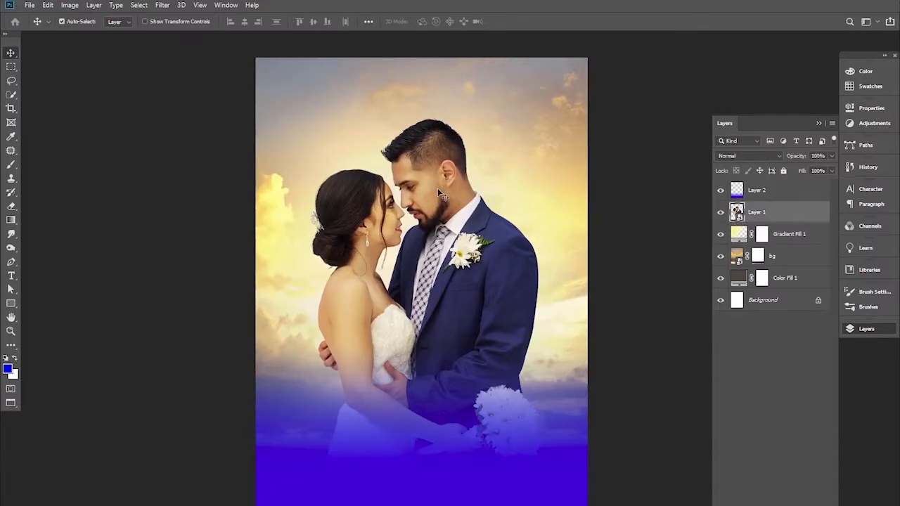
double_click(808, 220)
drag(542, 268, 674, 236)
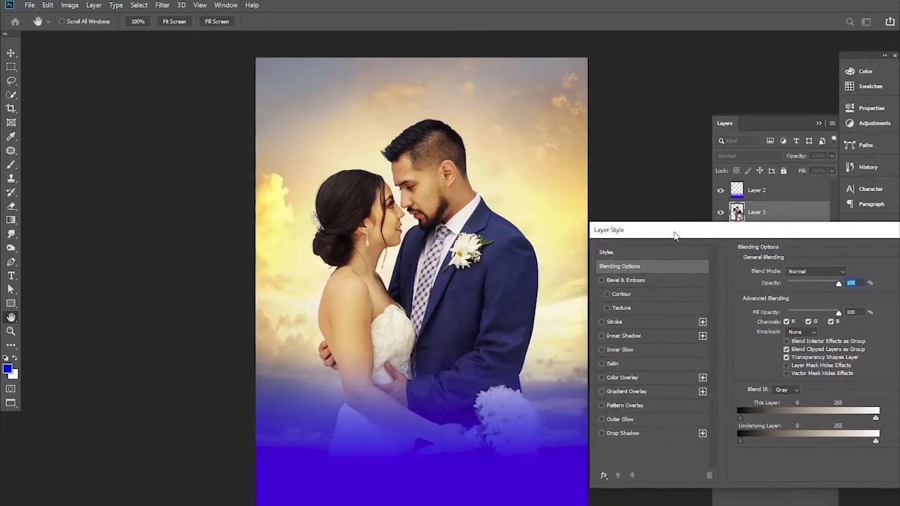
click(624, 336)
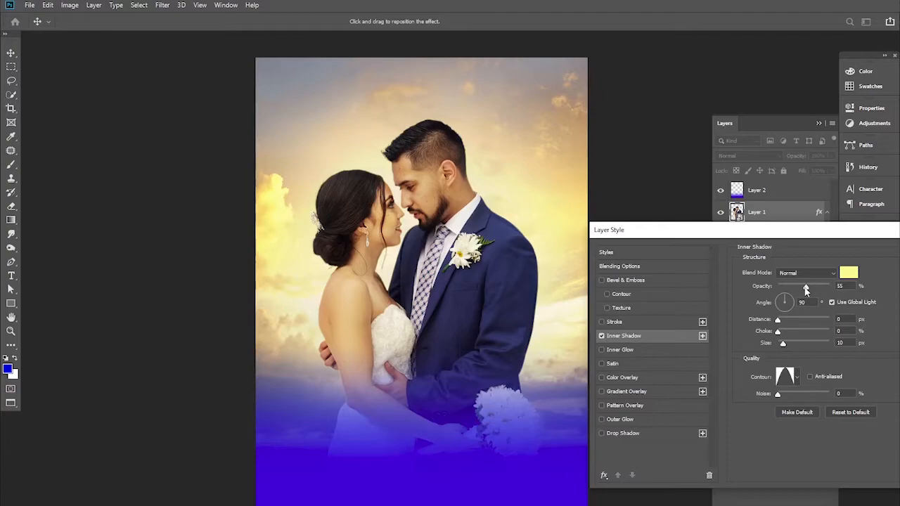
click(849, 276)
click(290, 213)
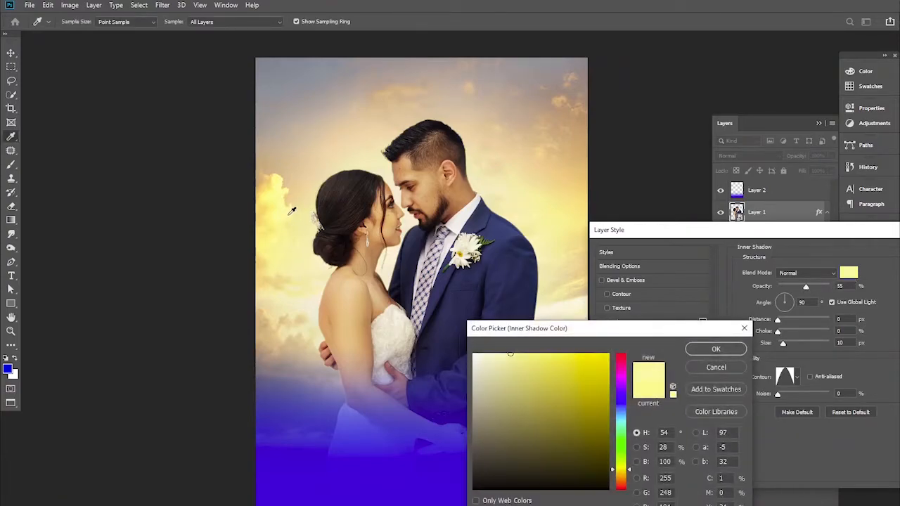
click(710, 348)
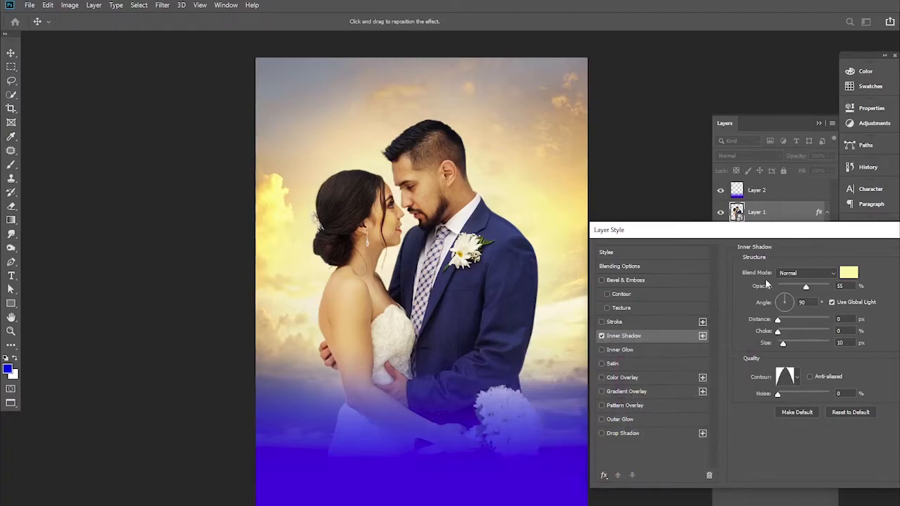
- Set the inner shadow's size to 9 px and apply the layer style
drag(791, 235, 734, 219)
drag(726, 331, 726, 330)
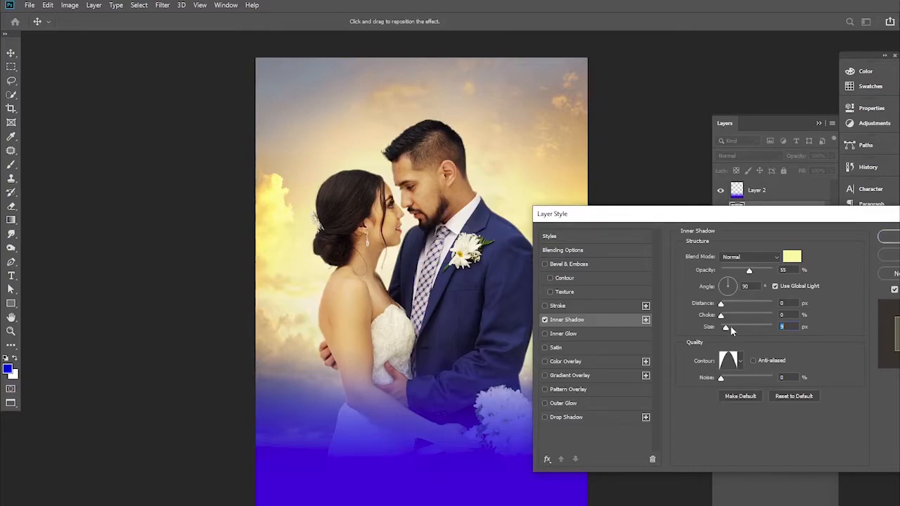
click(888, 239)
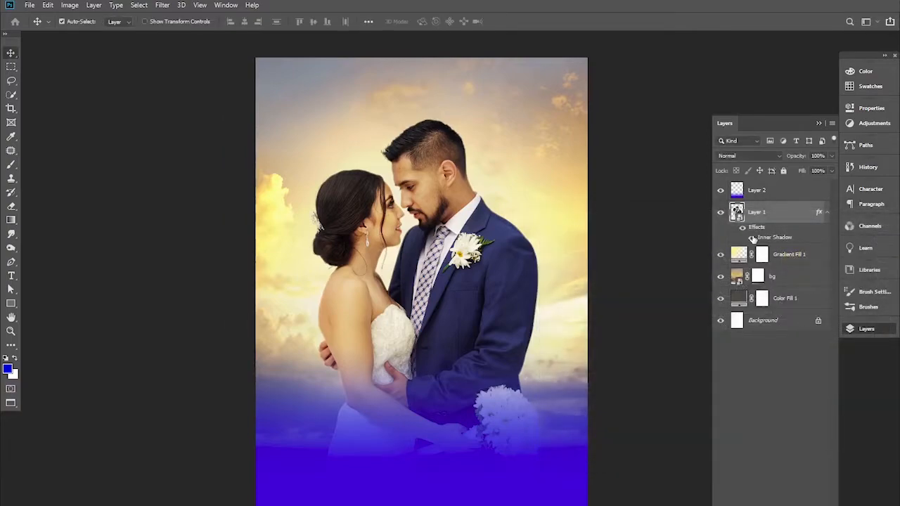
- Compare the couple's edges with and without the Inner Shadow effect, at normal and closer magnification
click(752, 239)
click(752, 239)
click(751, 239)
click(752, 239)
click(474, 307)
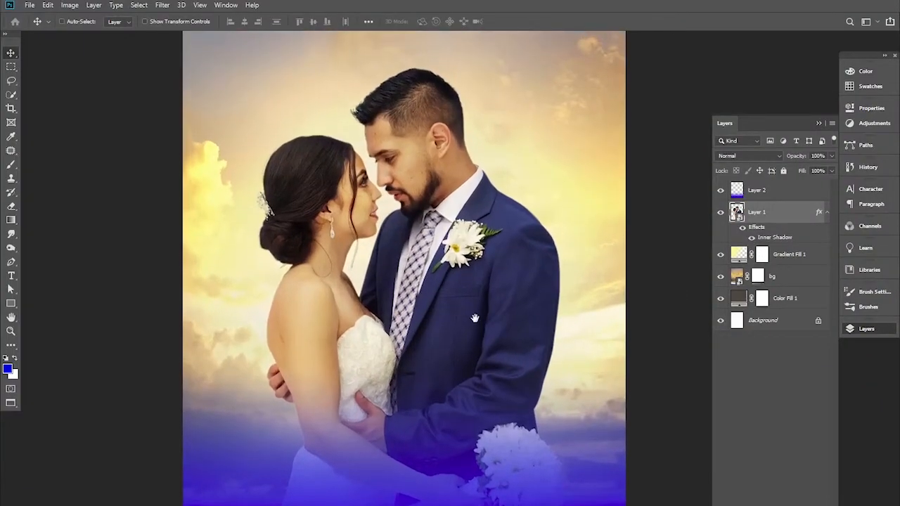
click(750, 239)
click(751, 239)
click(750, 239)
click(750, 239)
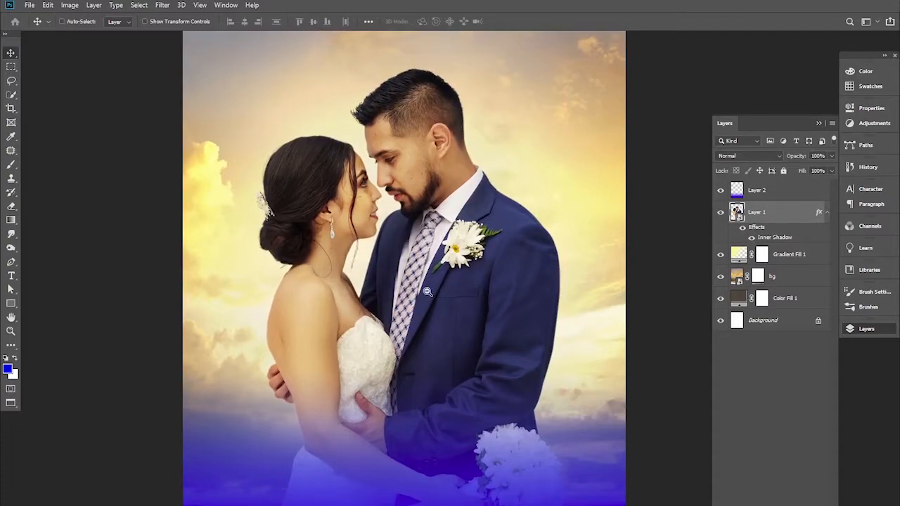
- Add a Color Balance adjustment above the couple layer and shift its midtones slightly toward cyan and yellow
key(ctrl+minus)
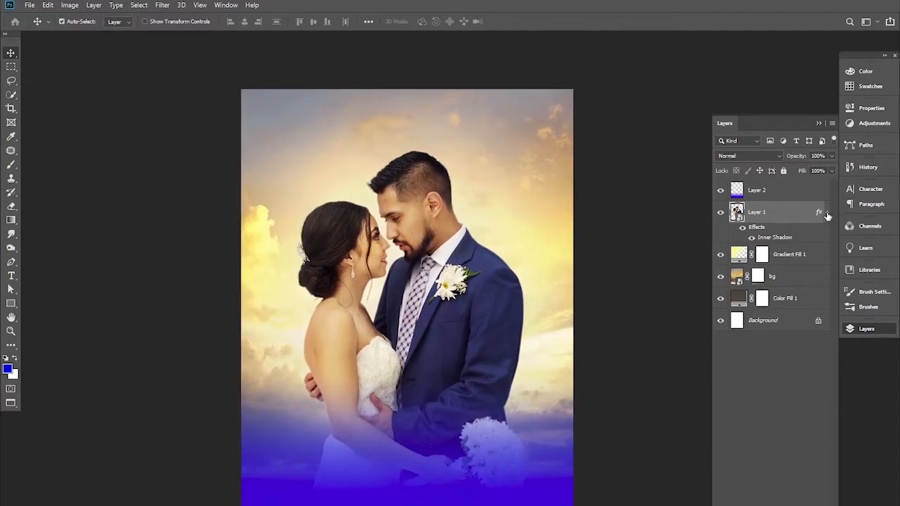
click(827, 214)
click(774, 504)
click(797, 436)
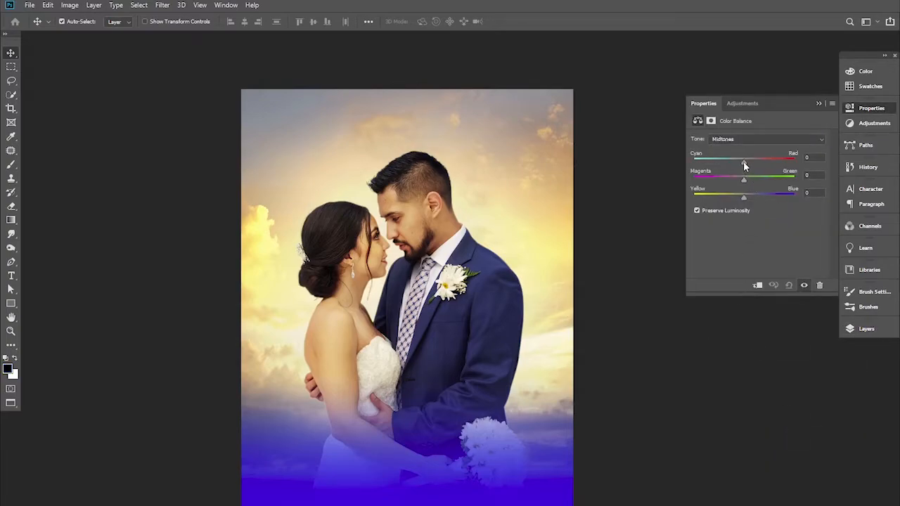
drag(744, 164, 742, 164)
drag(744, 197, 745, 198)
drag(746, 197, 739, 198)
drag(739, 197, 739, 198)
click(819, 104)
click(850, 329)
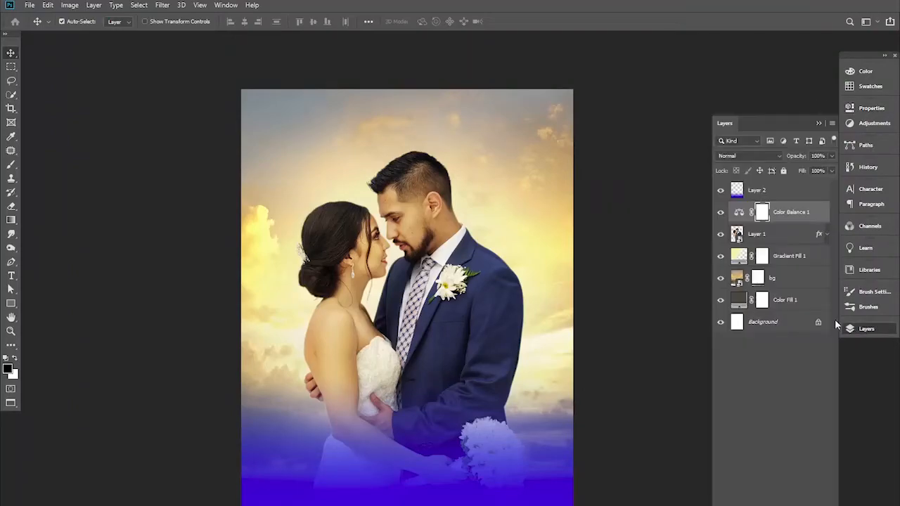
- Add a Photo Filter adjustment above Layer 2 using Warming Filter (85) with a density of about 32%
click(769, 192)
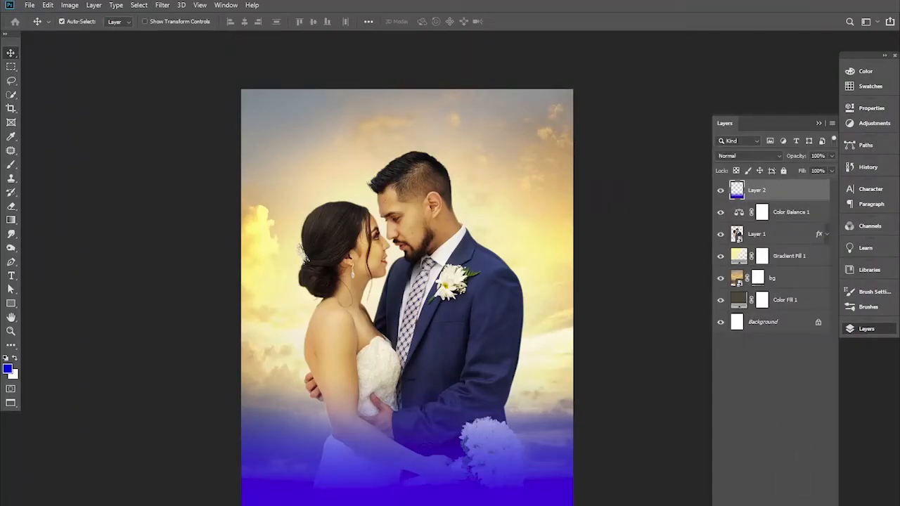
click(776, 504)
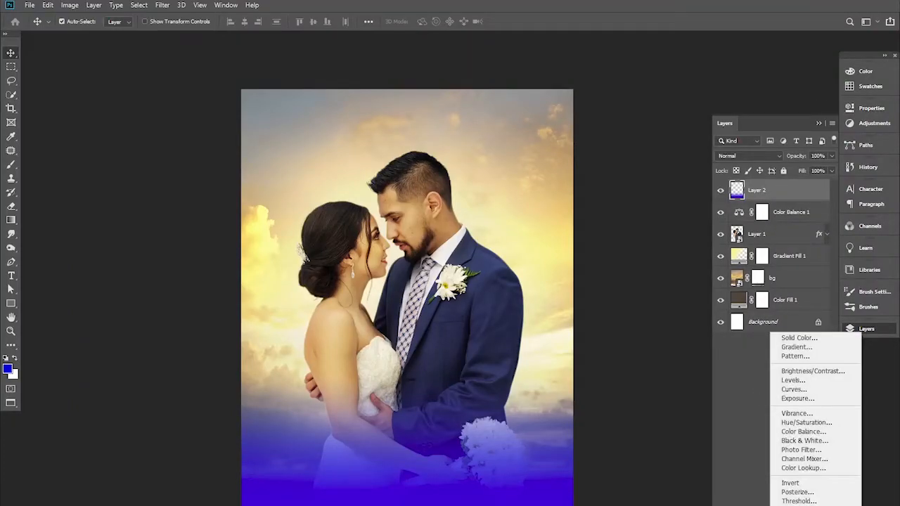
click(800, 450)
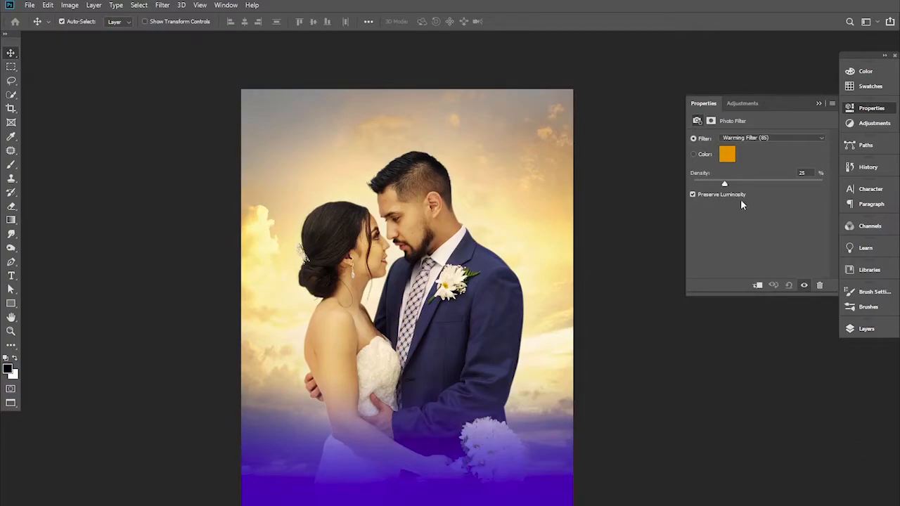
mouse_move(727, 187)
mouse_down()
mouse_move(747, 184)
mouse_move(709, 186)
mouse_move(737, 187)
mouse_up()
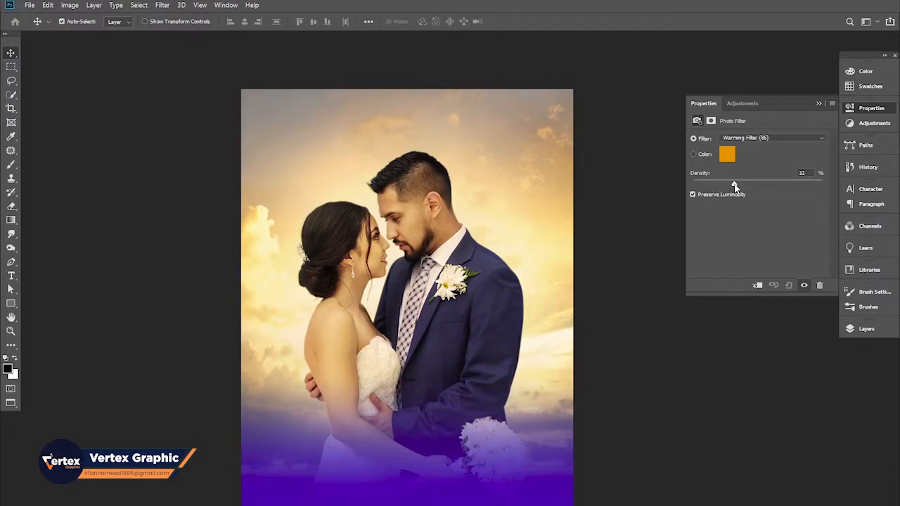
- Set the Photo Filter layer's blend mode to Soft Light, lower its opacity to 27%, and compare the poster with and without it
click(818, 104)
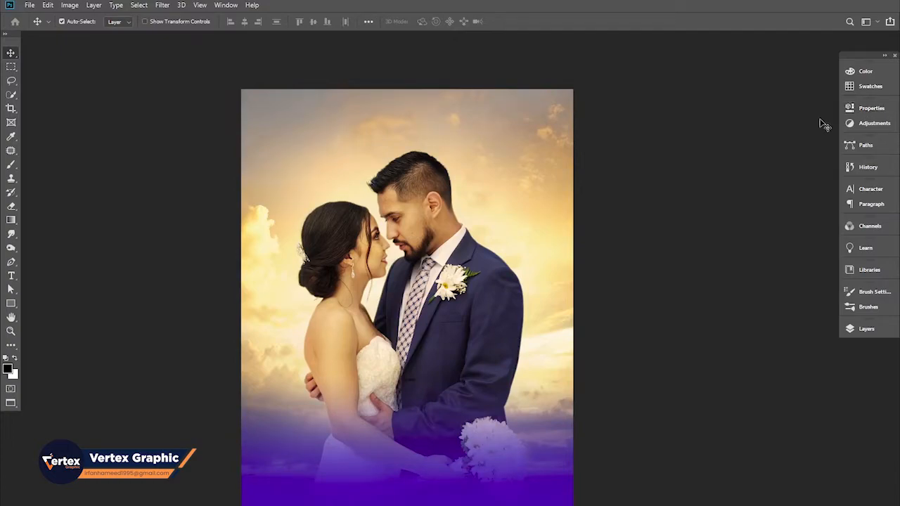
click(867, 329)
click(747, 156)
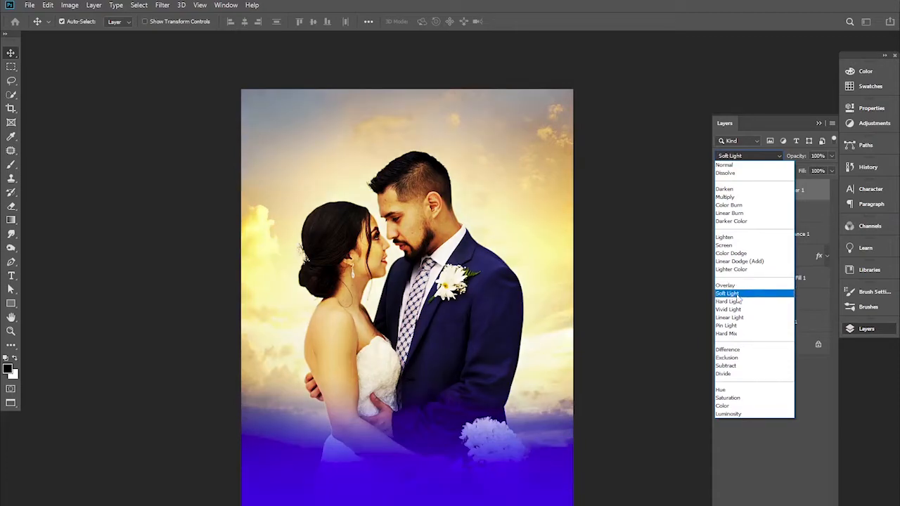
click(735, 293)
click(721, 191)
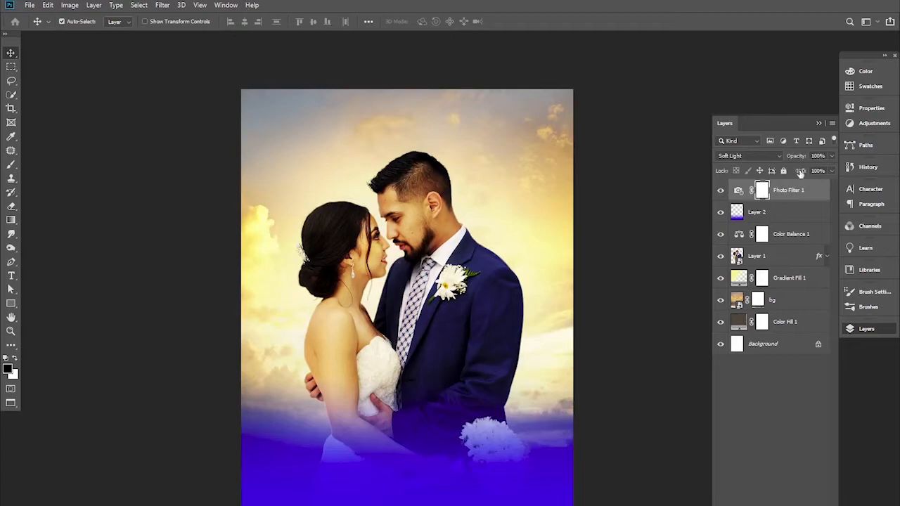
drag(798, 156, 755, 158)
click(721, 192)
click(721, 192)
ctrl+alt+click(426, 301)
ctrl+click(426, 295)
click(655, 264)
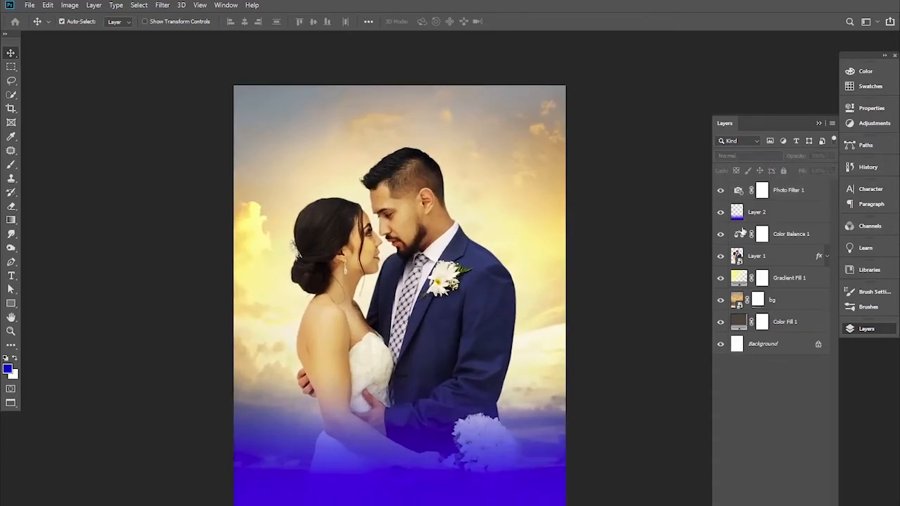
- Add a Color Lookup adjustment above the Photo Filter layer using the Crisp_Warm.look 3D LUT
click(787, 196)
click(797, 500)
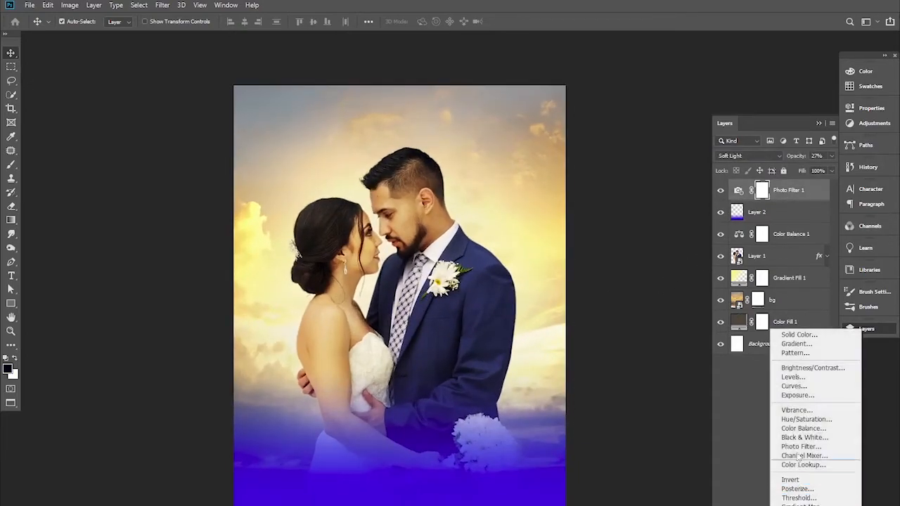
click(807, 467)
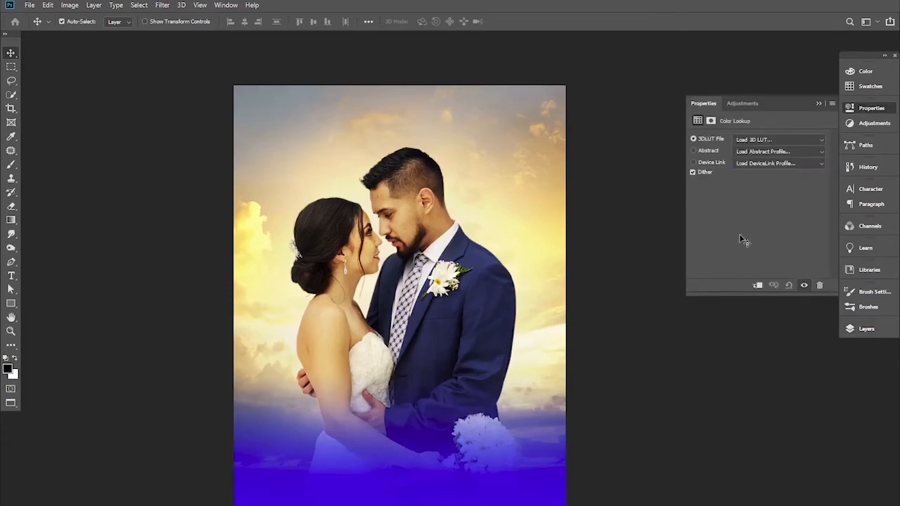
click(767, 142)
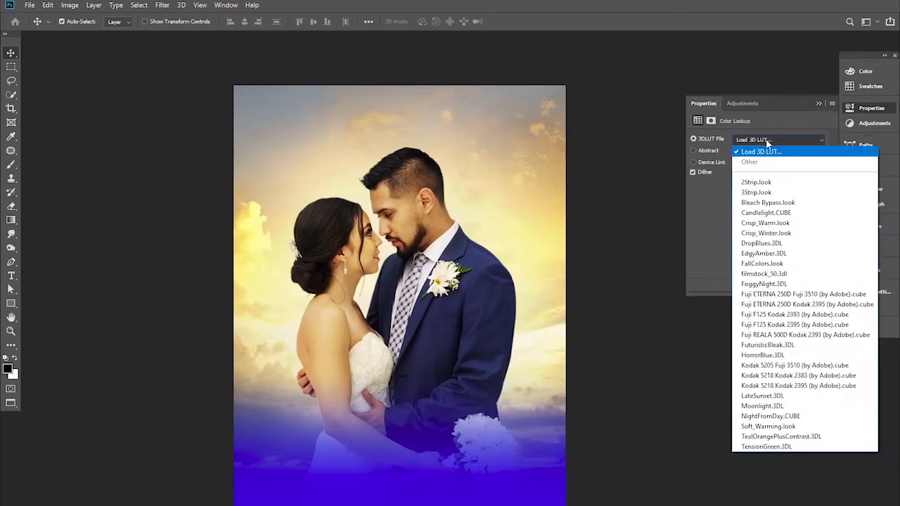
click(759, 224)
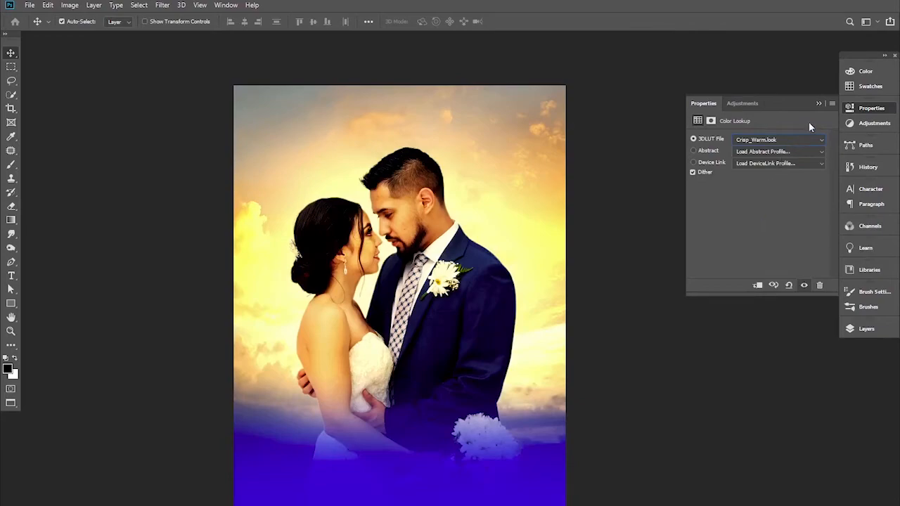
- Lower the Color Lookup layer's opacity to 23% and check the poster's colours
click(818, 104)
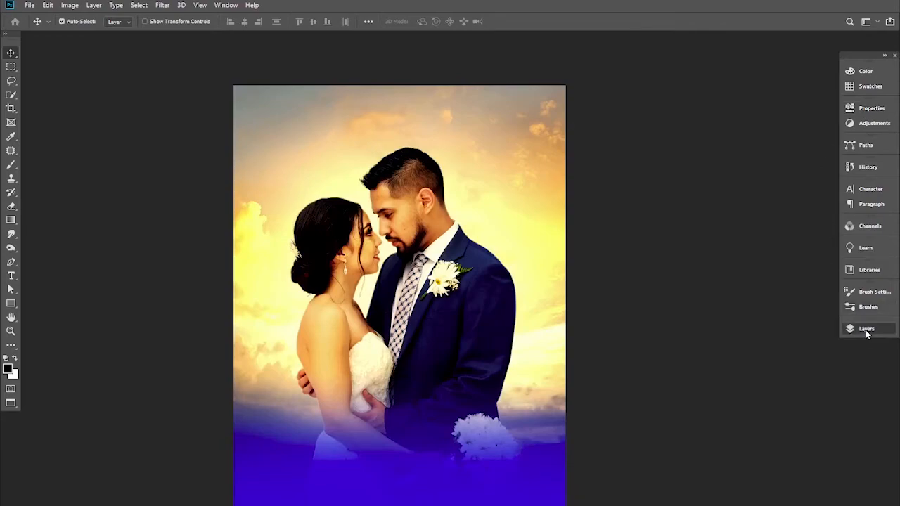
click(867, 331)
drag(796, 161, 756, 160)
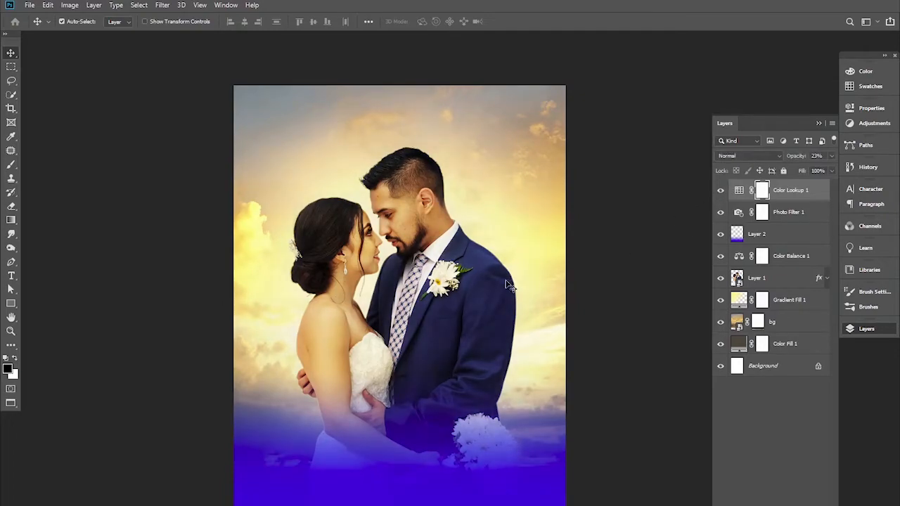
scroll(411, 267, down, 3)
scroll(419, 270, up, 3)
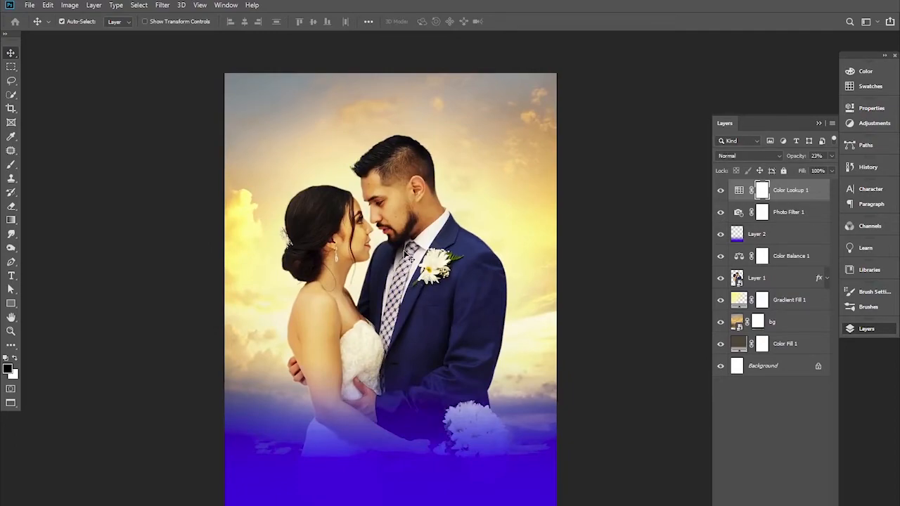
drag(443, 283, 437, 283)
click(571, 275)
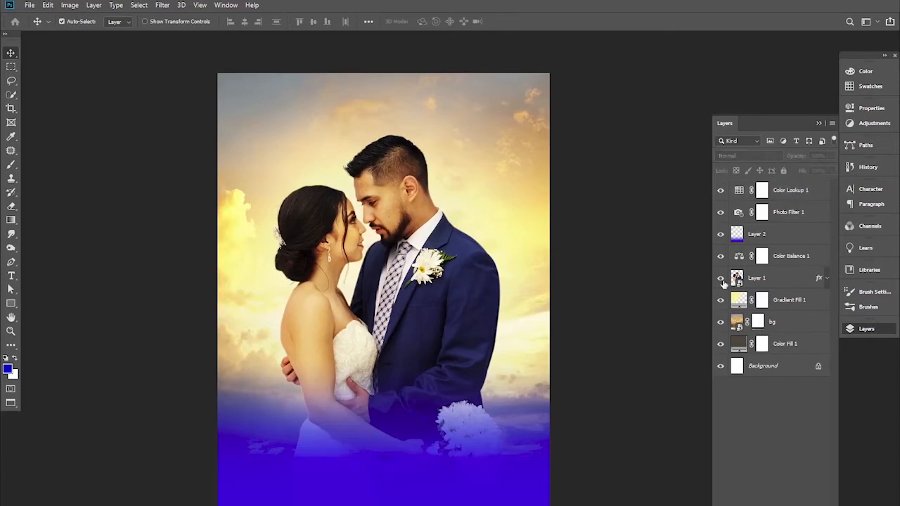
- Stamp all visible layers into a new merged layer above the Color Lookup layer
click(780, 192)
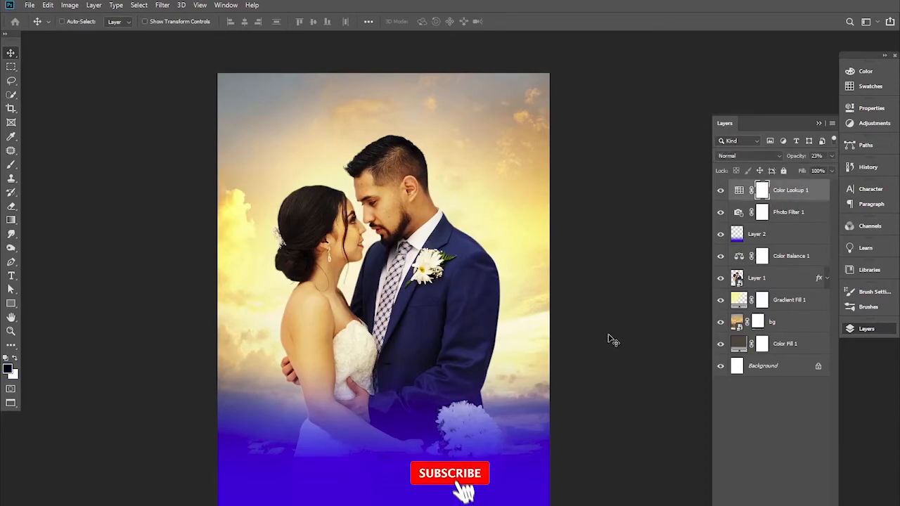
key(ctrl+alt+shift+e)
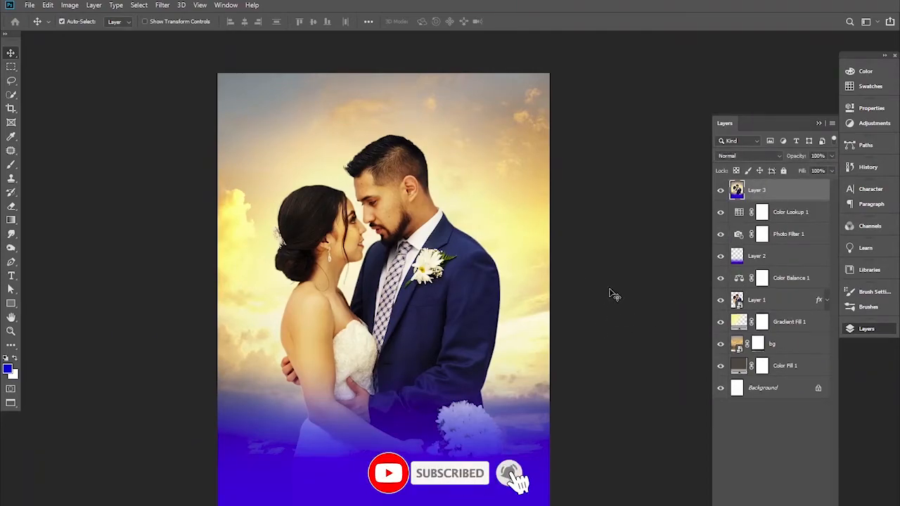
ctrl+click(594, 302)
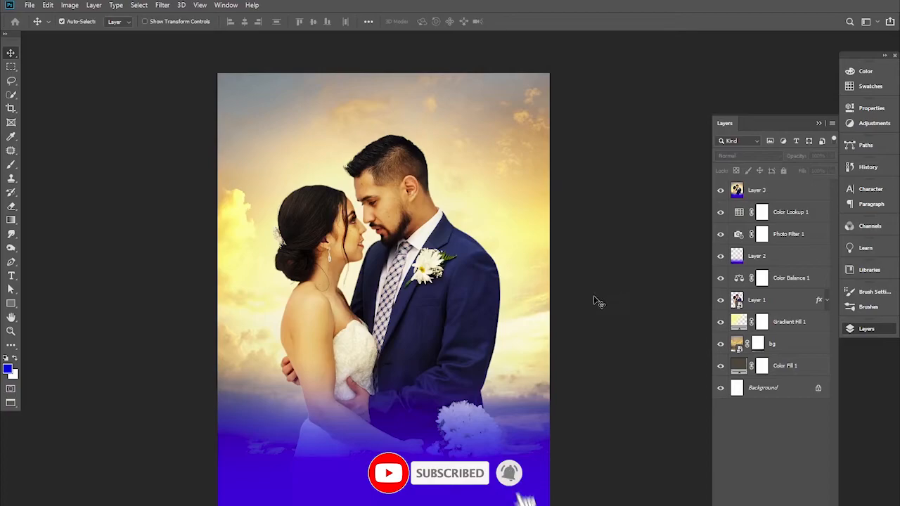
- Embed the pngwing.com (4) "love" lettering and scale it to about 25.7% wide and 22.5% high, centred in the blue area below the couple
click(30, 5)
click(66, 209)
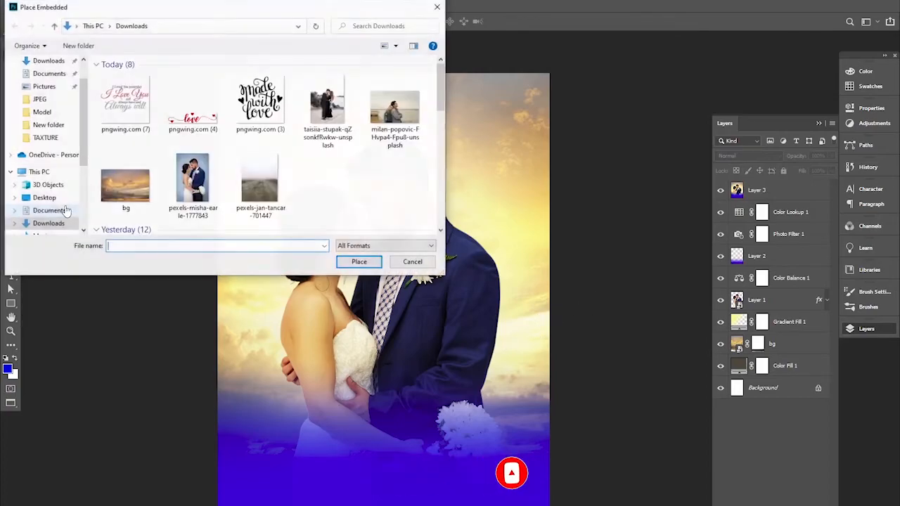
click(182, 126)
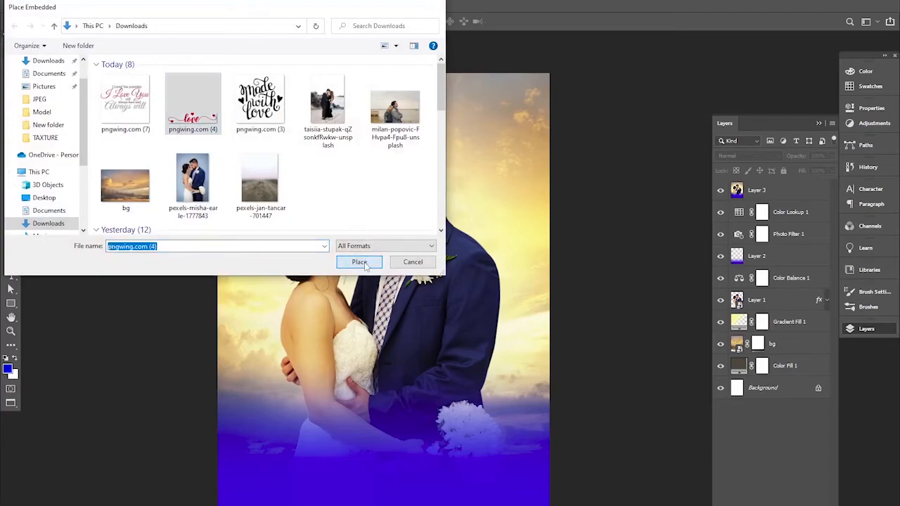
click(364, 261)
drag(398, 300, 398, 456)
drag(550, 426, 504, 443)
drag(396, 466, 423, 485)
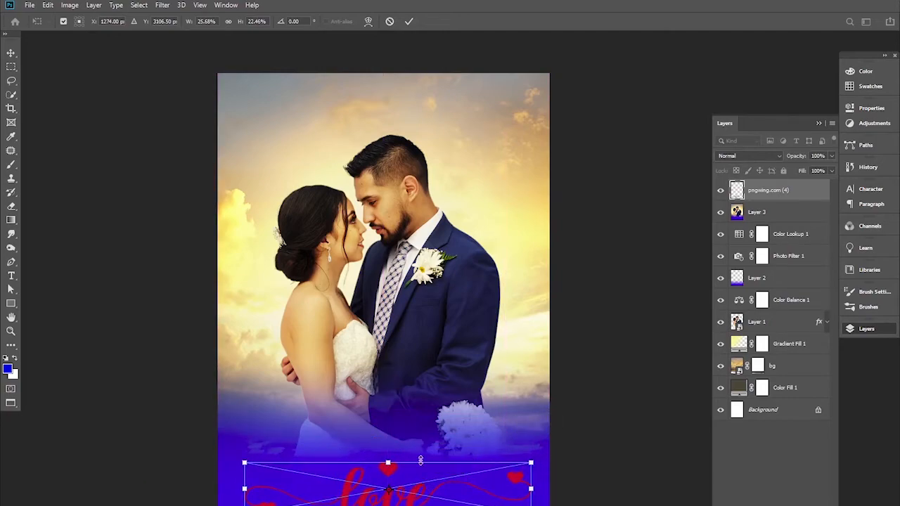
key(Return)
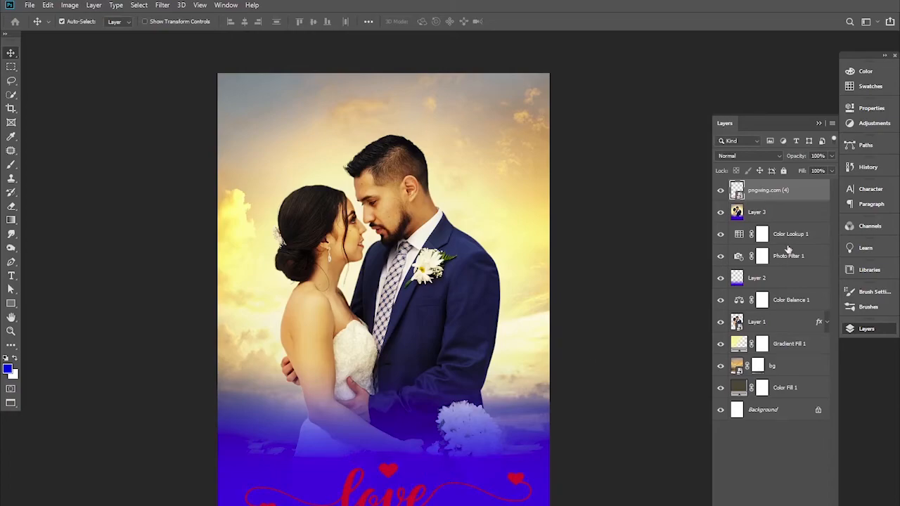
- Apply a white Color Overlay at 100% opacity in Normal mode to the "love" lettering
double_click(807, 196)
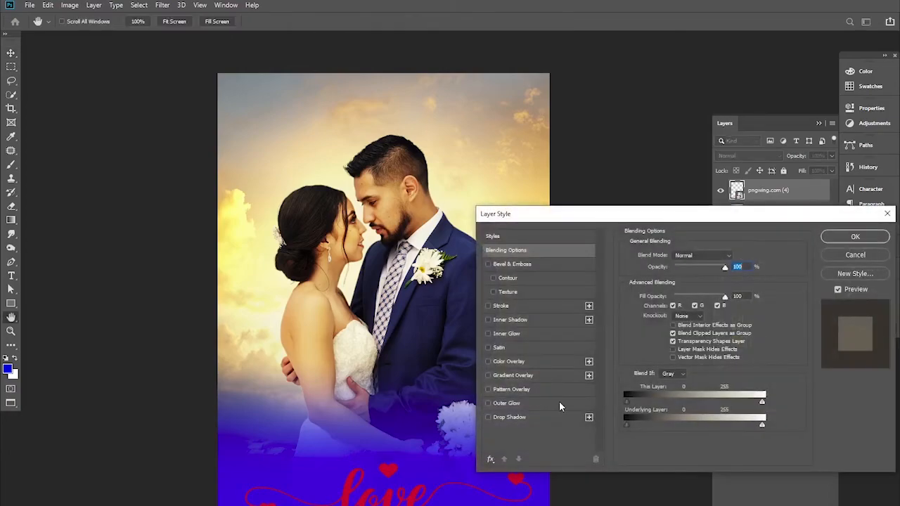
click(508, 363)
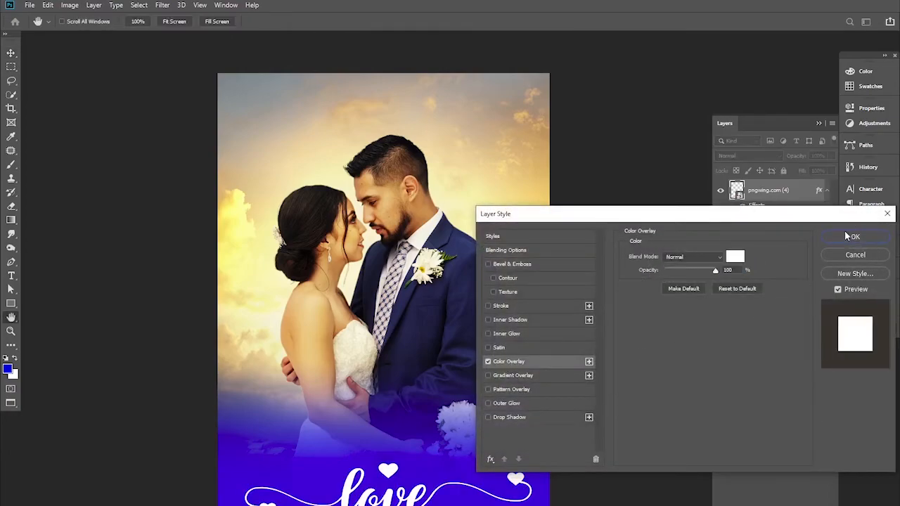
click(852, 237)
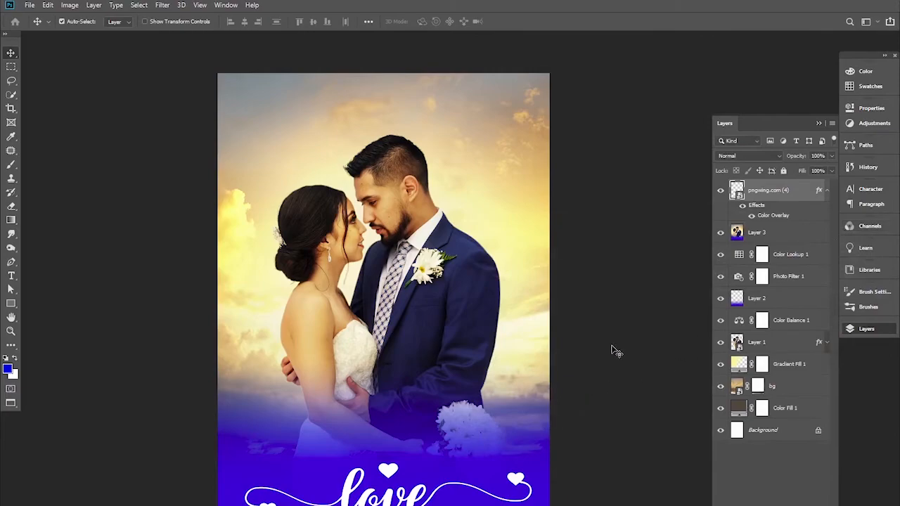
click(612, 351)
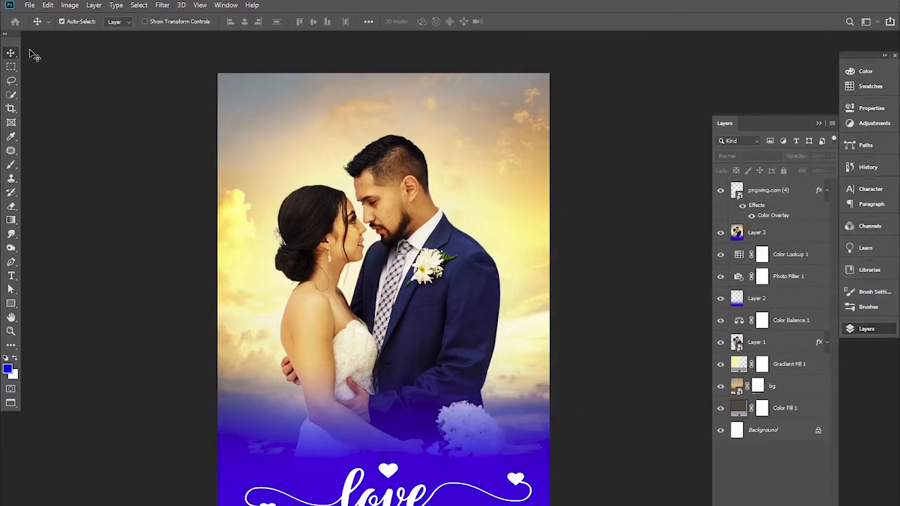
- Embed the pngwing.com (7) "I Love You" quote and place it small in the sky's upper right corner, above the man's shoulder
click(30, 5)
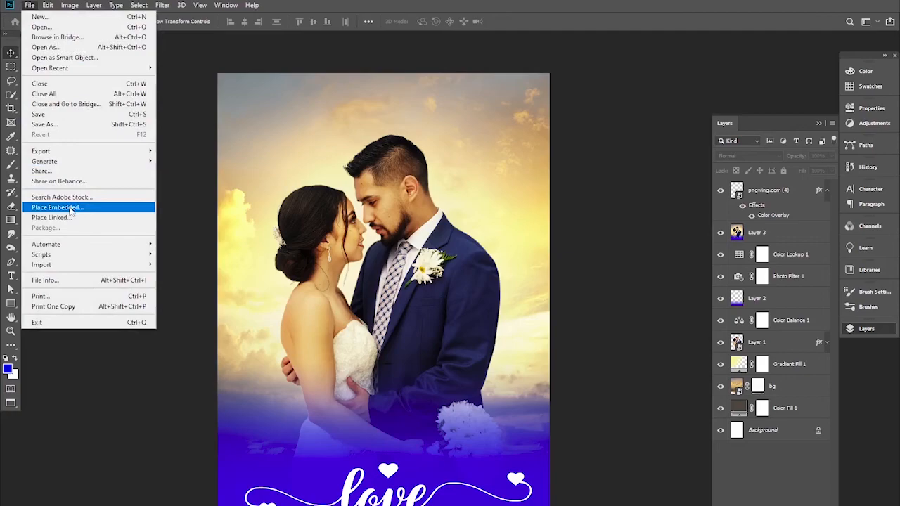
click(70, 208)
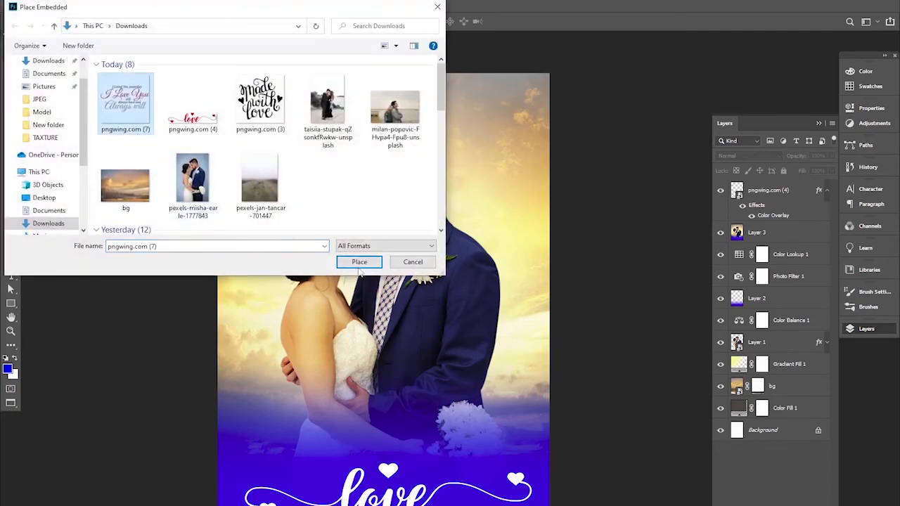
click(358, 262)
drag(469, 226, 502, 134)
key(Return)
- Deselect the quote layer and switch back to the standard screen mode with document tabs
drag(463, 357, 481, 340)
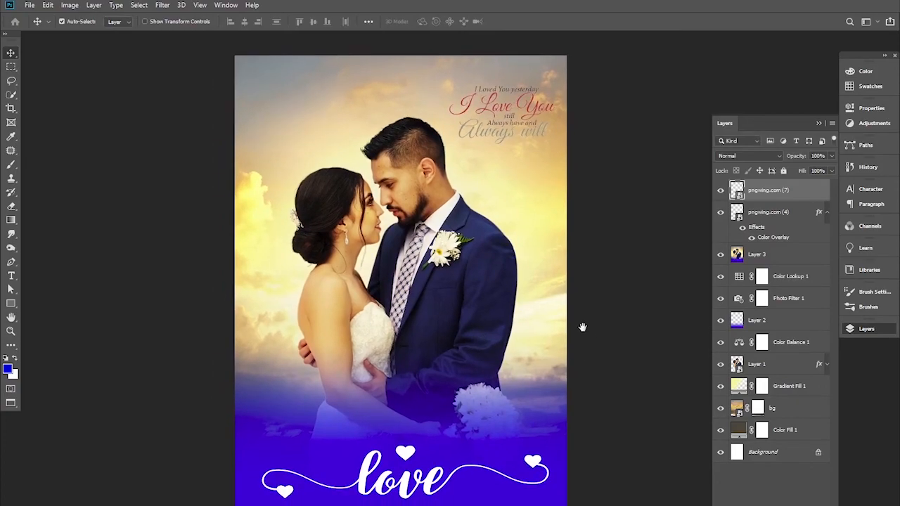
drag(588, 332, 593, 330)
click(626, 322)
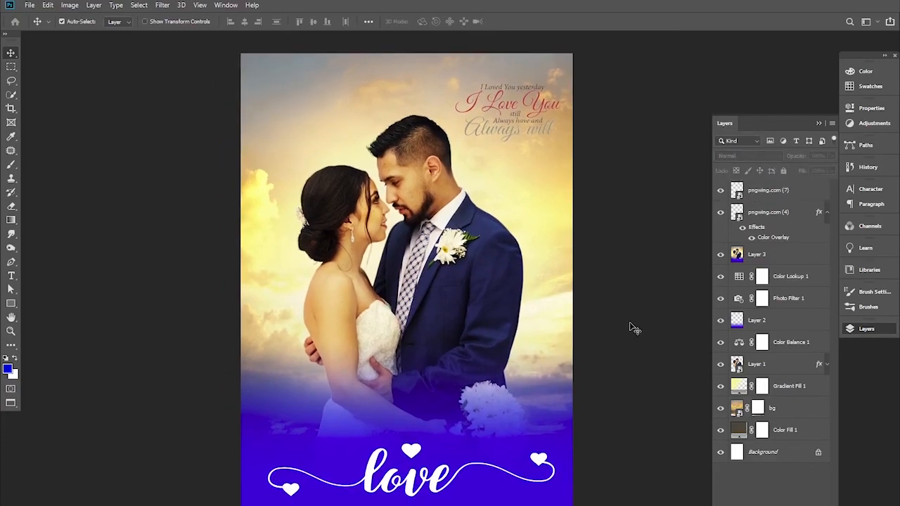
key(f)
key(f)
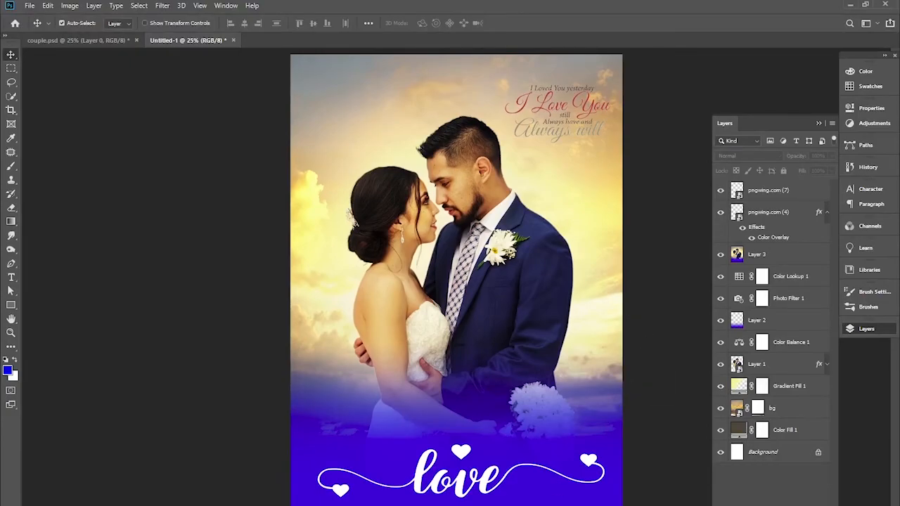